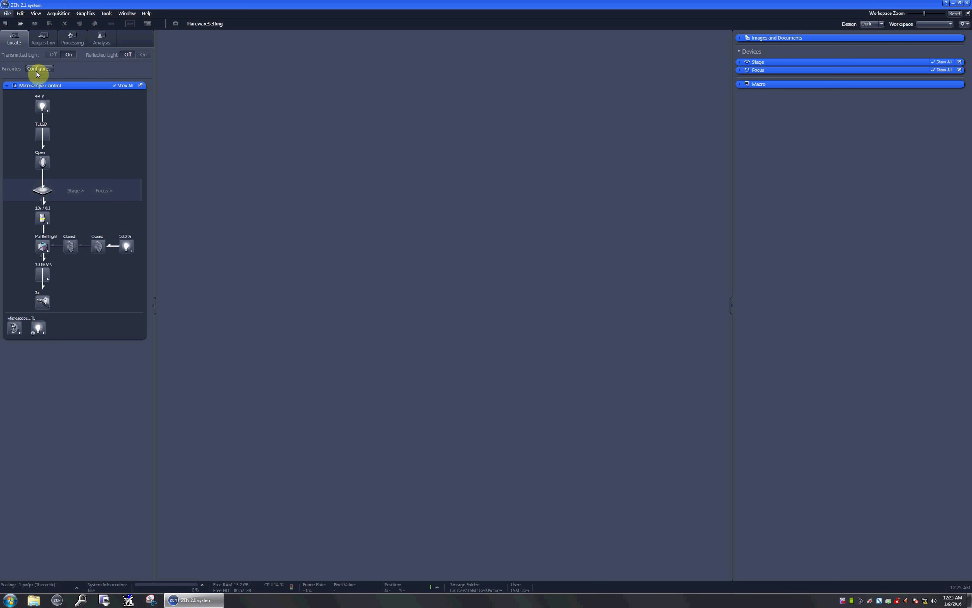
Open the Settings Editor from the Tools menu to show HardwareSetting1's light path.
{"action": "left_click", "coordinate": [107, 14]}
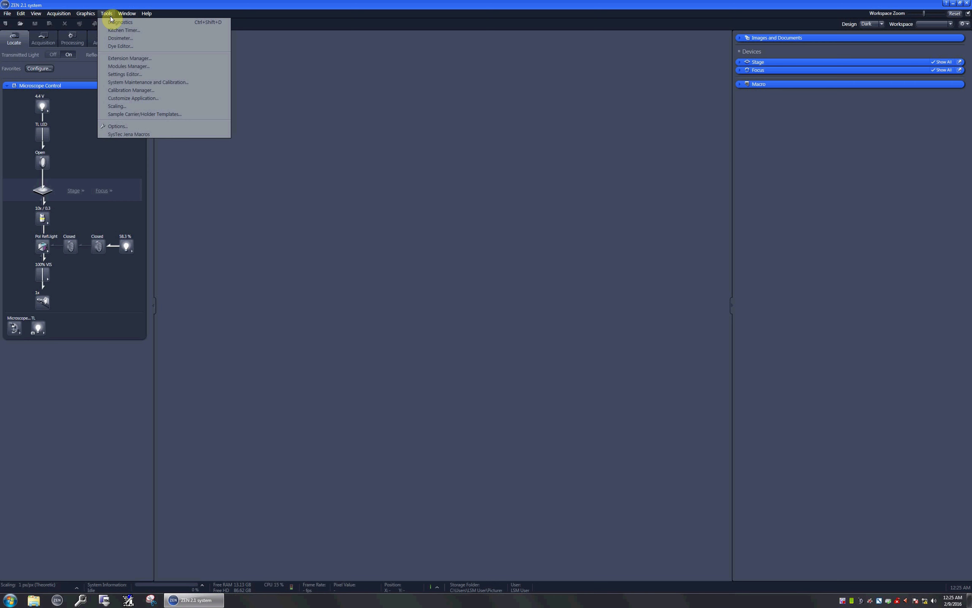
{"action": "left_click", "coordinate": [135, 76]}
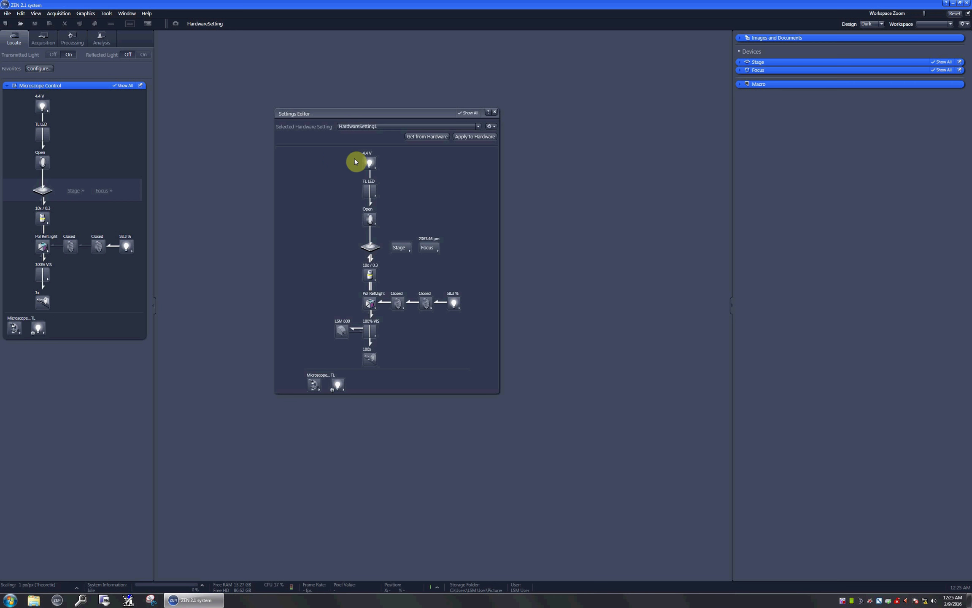
Add the path deflecting mirror and TL shutter to HardwareSetting1 alongside the 4.4 V TL LED.
{"action": "left_click", "coordinate": [370, 164]}
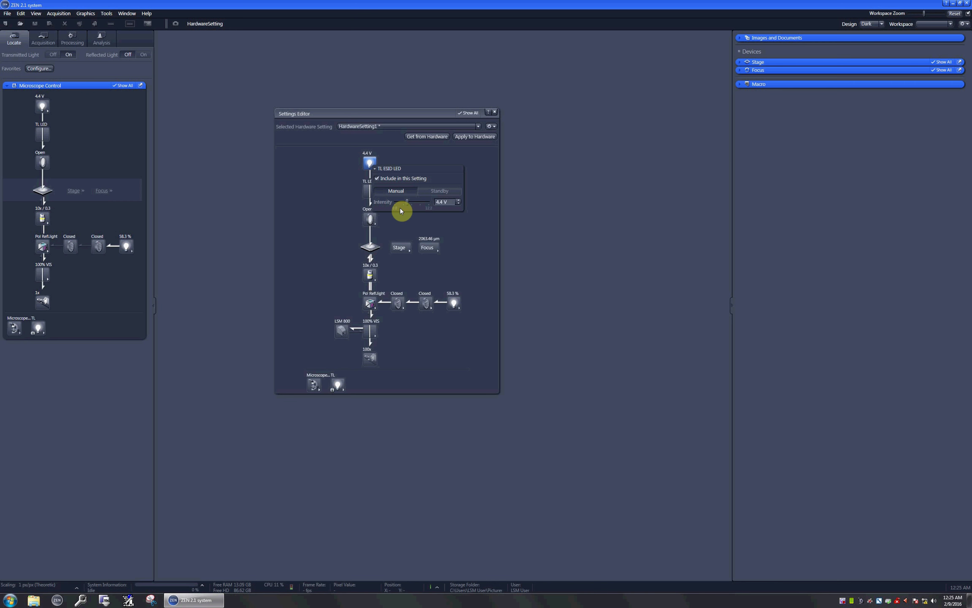
{"action": "left_click", "coordinate": [337, 178]}
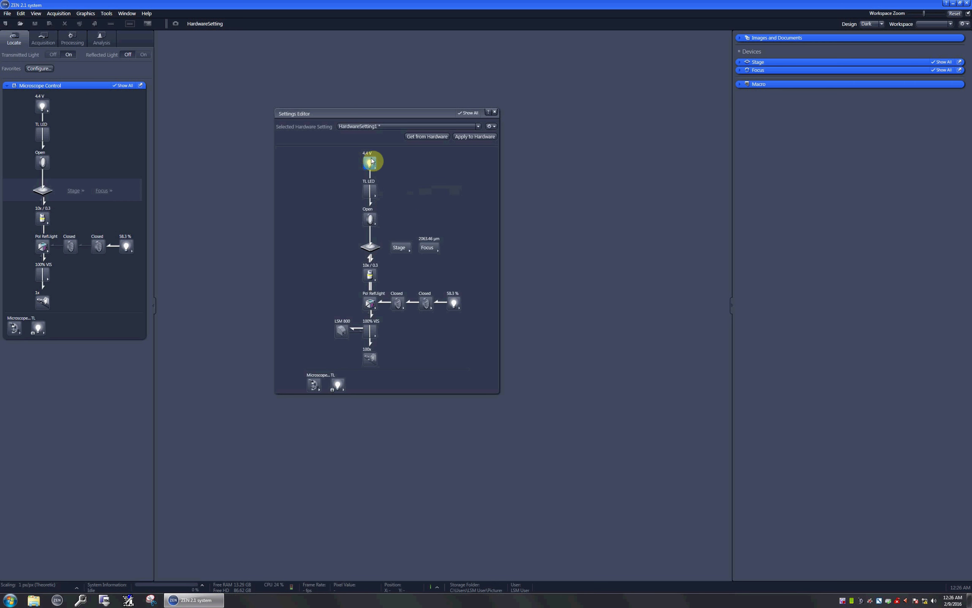
{"action": "left_click", "coordinate": [371, 194]}
{"action": "left_click", "coordinate": [388, 207]}
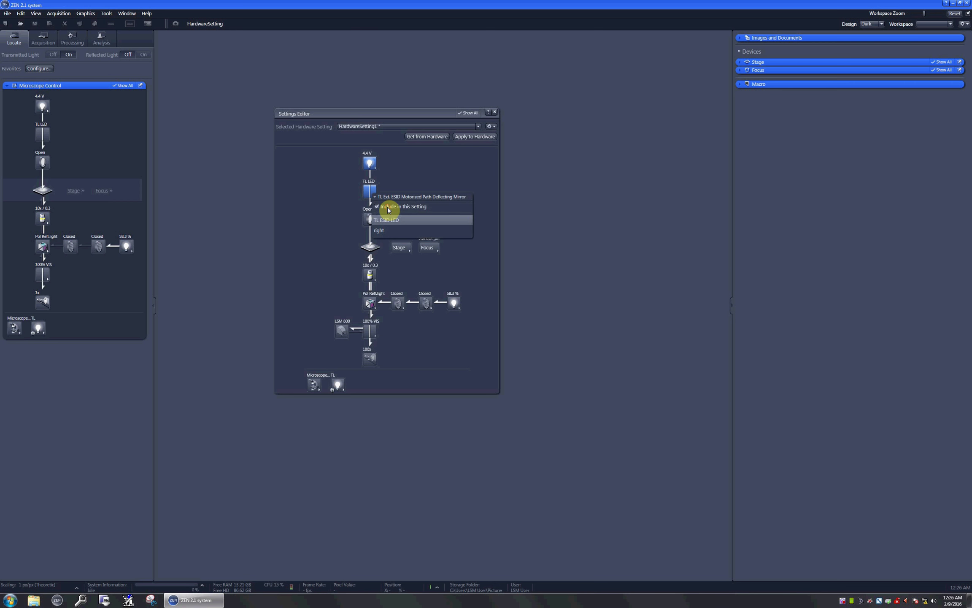
{"action": "left_click", "coordinate": [336, 201]}
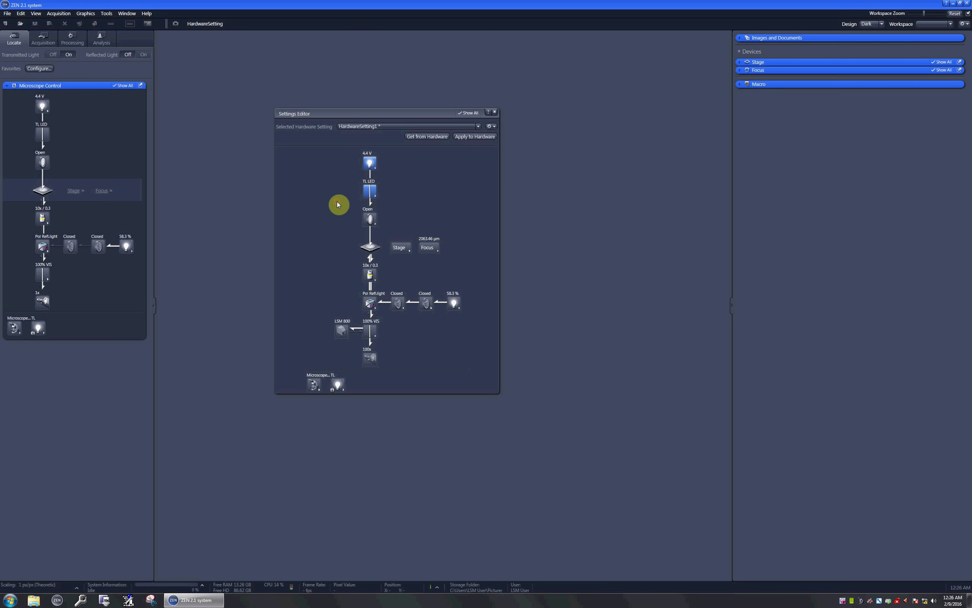
{"action": "left_click", "coordinate": [370, 220]}
Include the HXP 120 V shutter and reflected-light shutter in the setting, both Closed.
{"action": "left_click", "coordinate": [427, 304]}
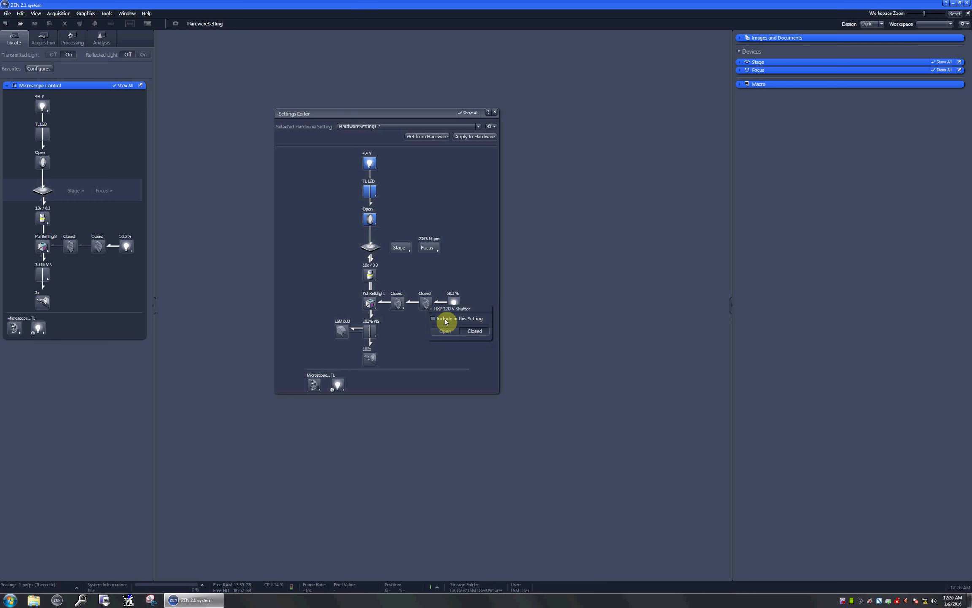
{"action": "left_click", "coordinate": [446, 322]}
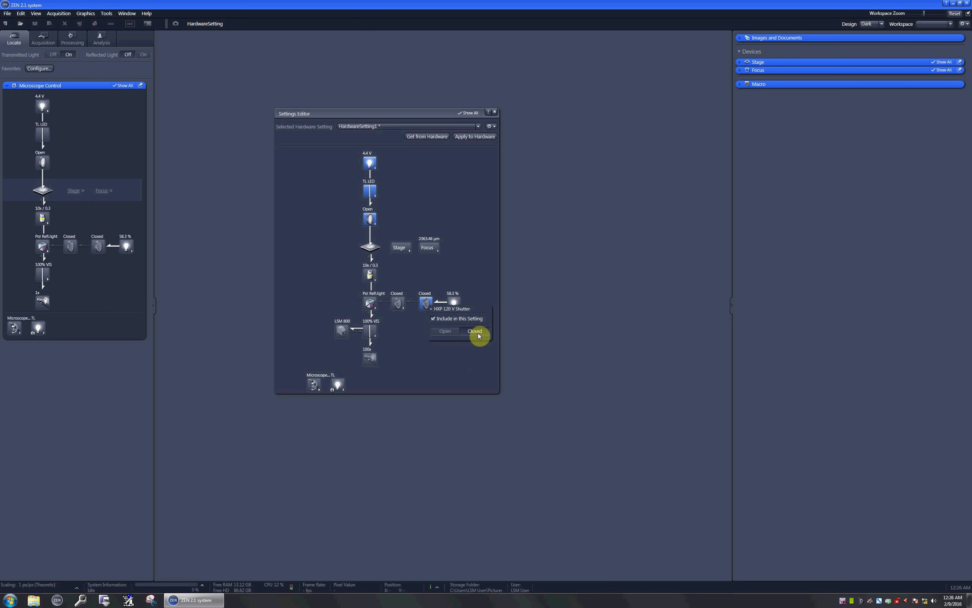
{"action": "left_click", "coordinate": [479, 332]}
{"action": "left_click", "coordinate": [478, 332]}
{"action": "left_click", "coordinate": [411, 333]}
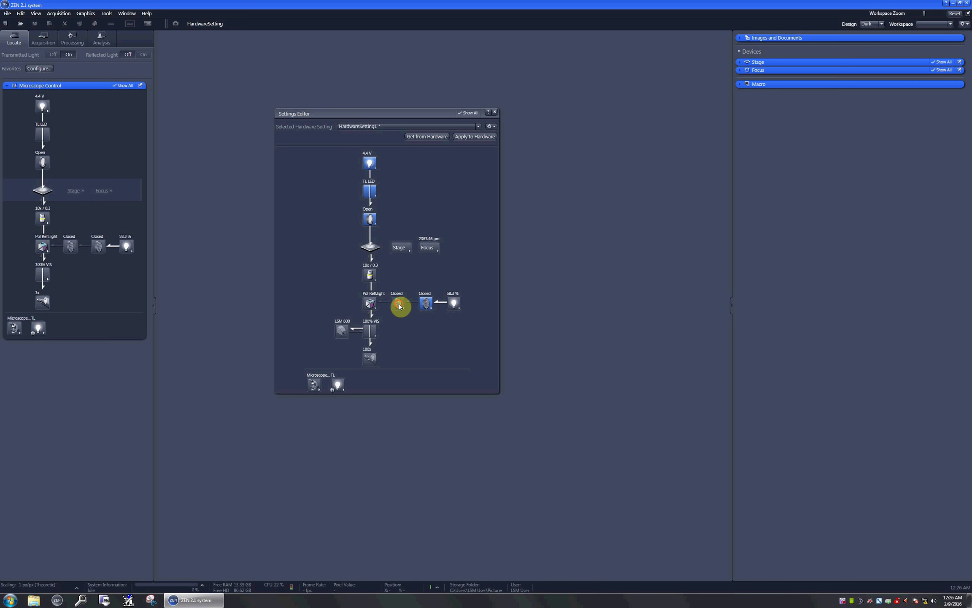
{"action": "left_click", "coordinate": [399, 304]}
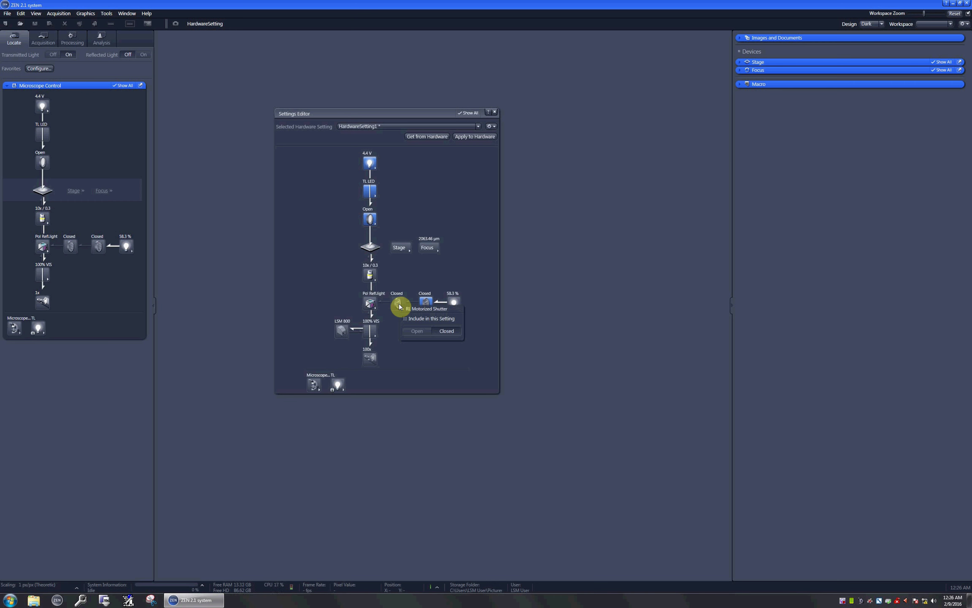
{"action": "left_click", "coordinate": [422, 319]}
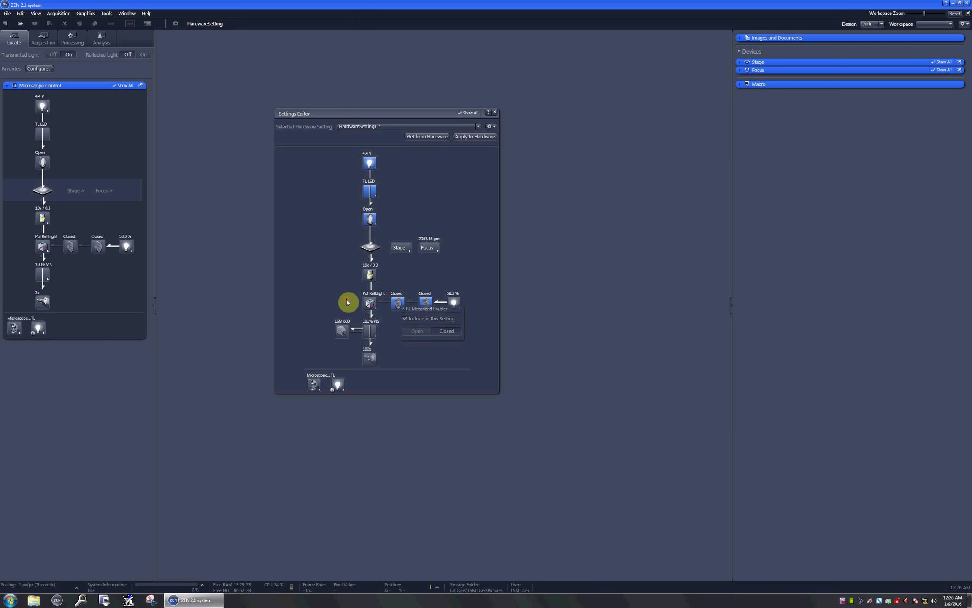
Set the reflector changer to none and include the 100% VIS sideport turret.
{"action": "left_click", "coordinate": [371, 305]}
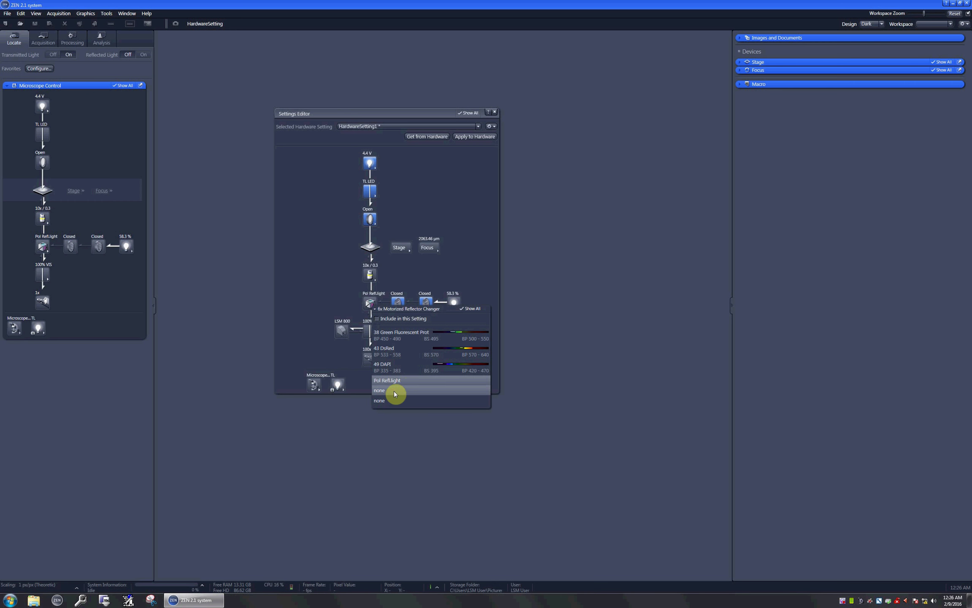
{"action": "left_click", "coordinate": [395, 392]}
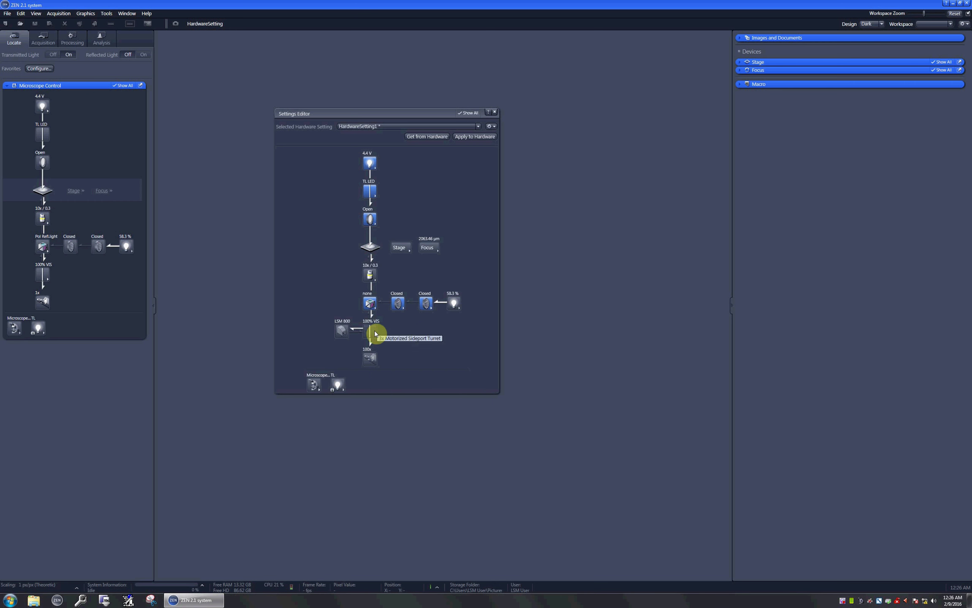
{"action": "left_click", "coordinate": [369, 331]}
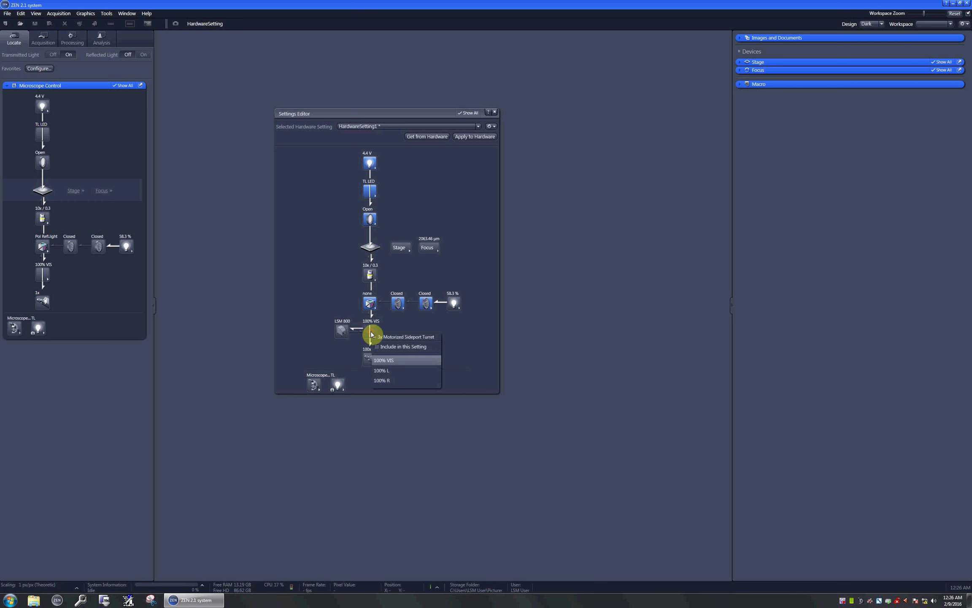
{"action": "left_click", "coordinate": [390, 350]}
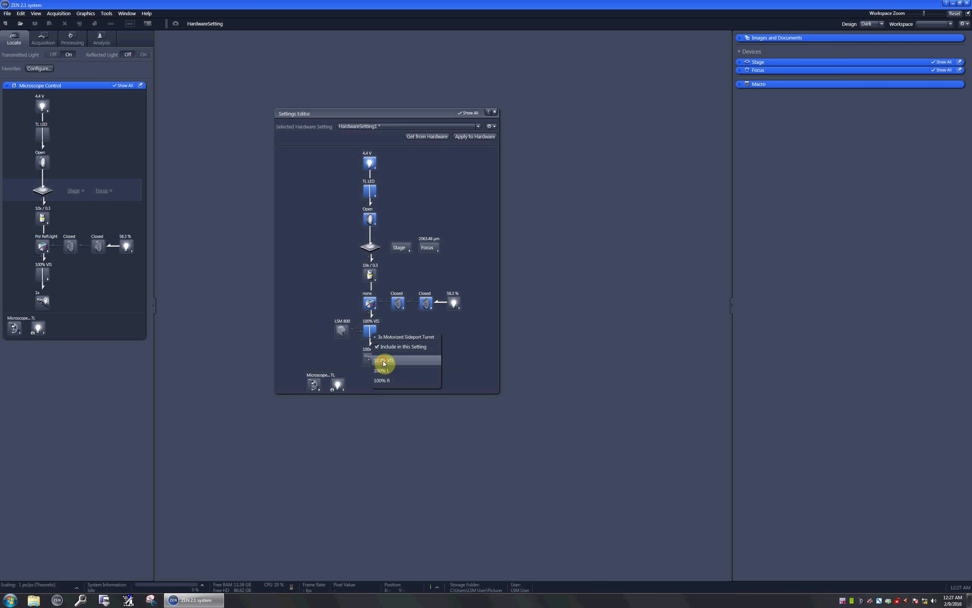
Apply the setting to the hardware and save it under the name 'BF'.
{"action": "left_click", "coordinate": [468, 139]}
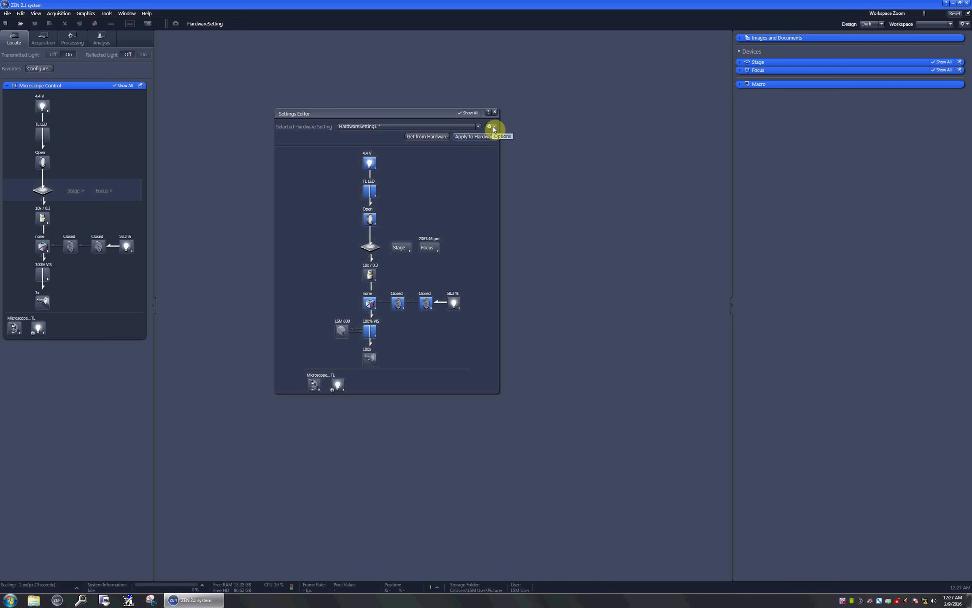
{"action": "left_click", "coordinate": [493, 126]}
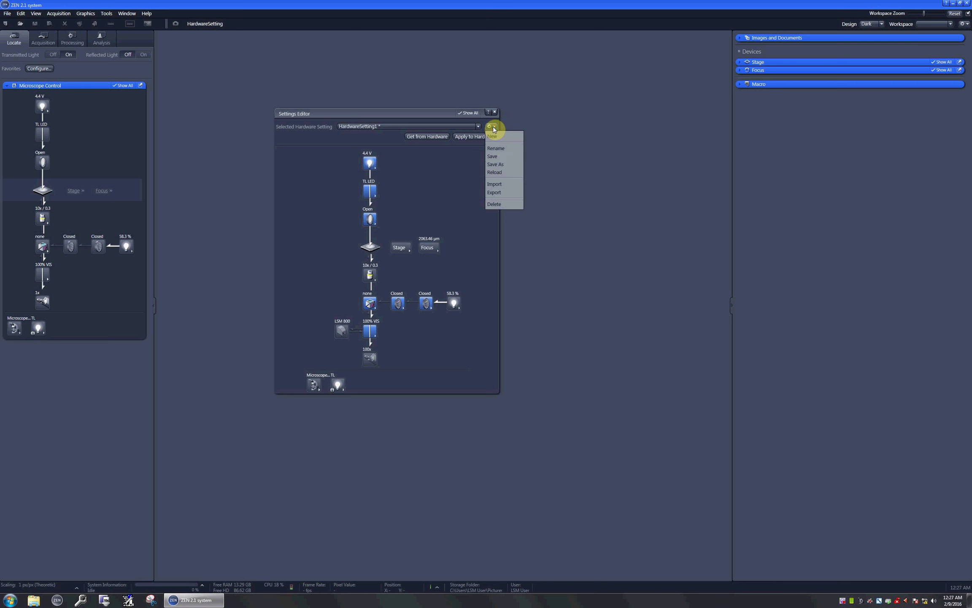
{"action": "left_click", "coordinate": [502, 164]}
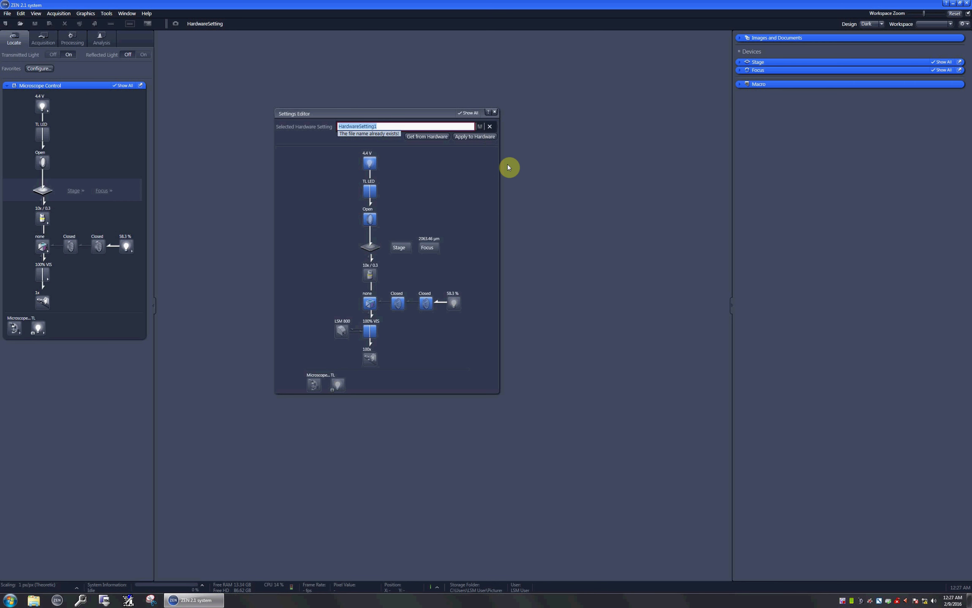
{"action": "type", "text": "BF"}
{"action": "key", "text": "Return"}
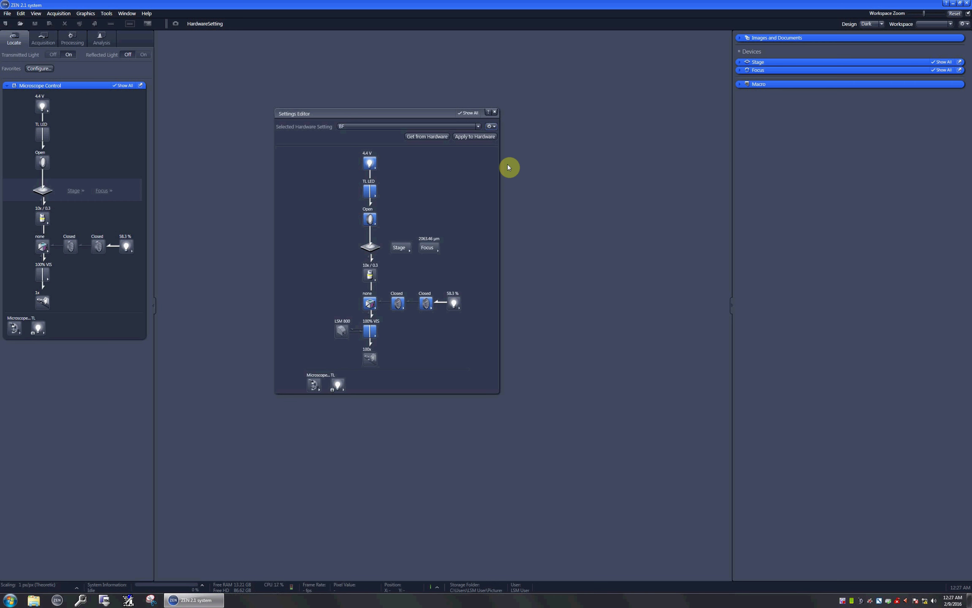
Switch the reflector to Pol Refl.light, apply it, and save as 'much better'.
{"action": "left_click", "coordinate": [371, 300]}
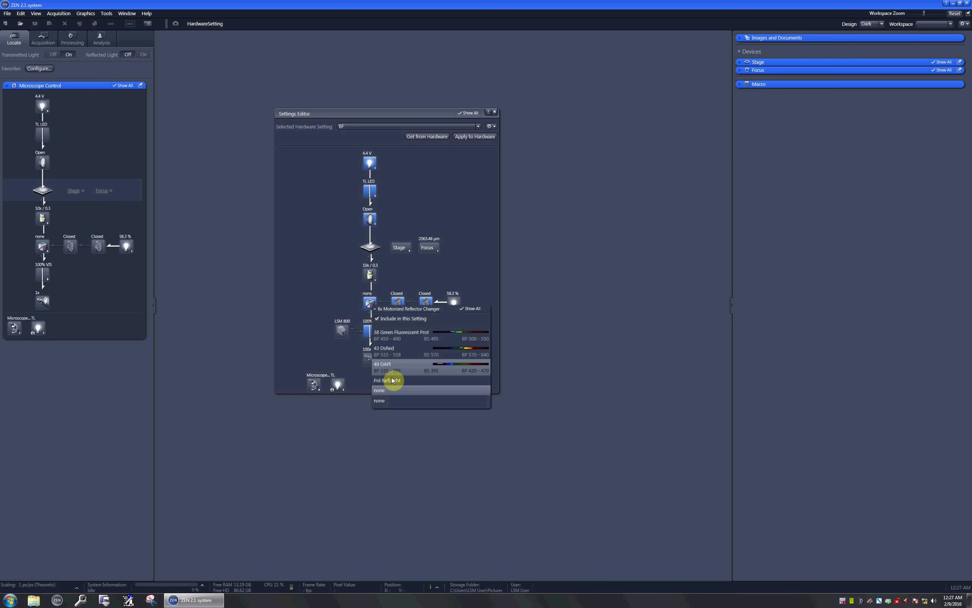
{"action": "left_click", "coordinate": [398, 382]}
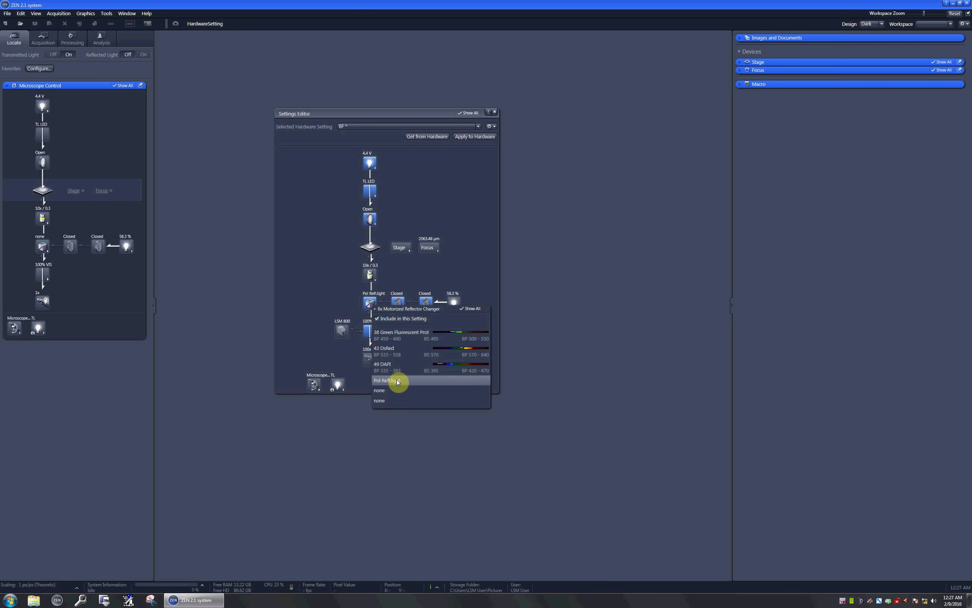
{"action": "left_click", "coordinate": [473, 139]}
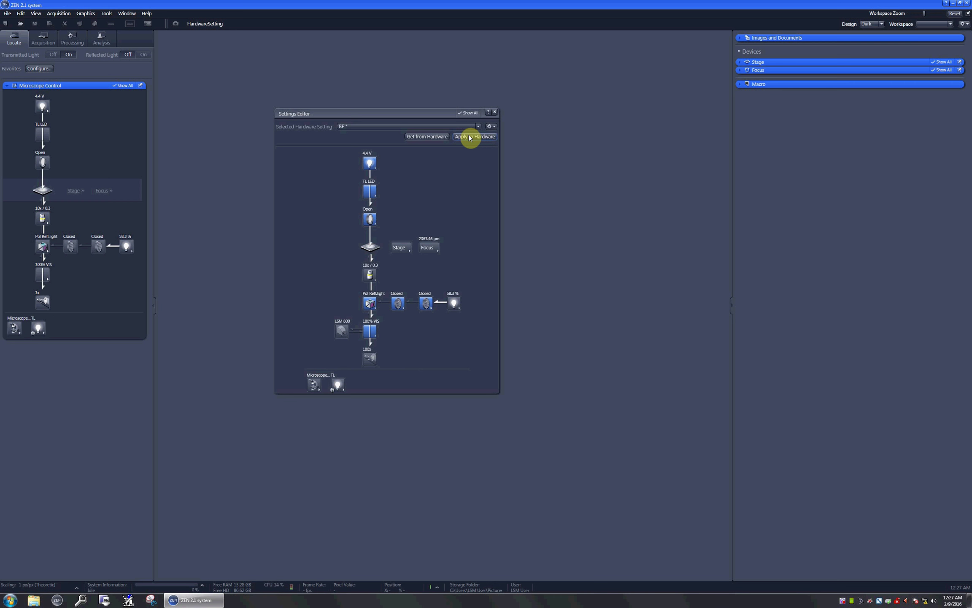
{"action": "left_click", "coordinate": [490, 126]}
{"action": "left_click", "coordinate": [498, 165]}
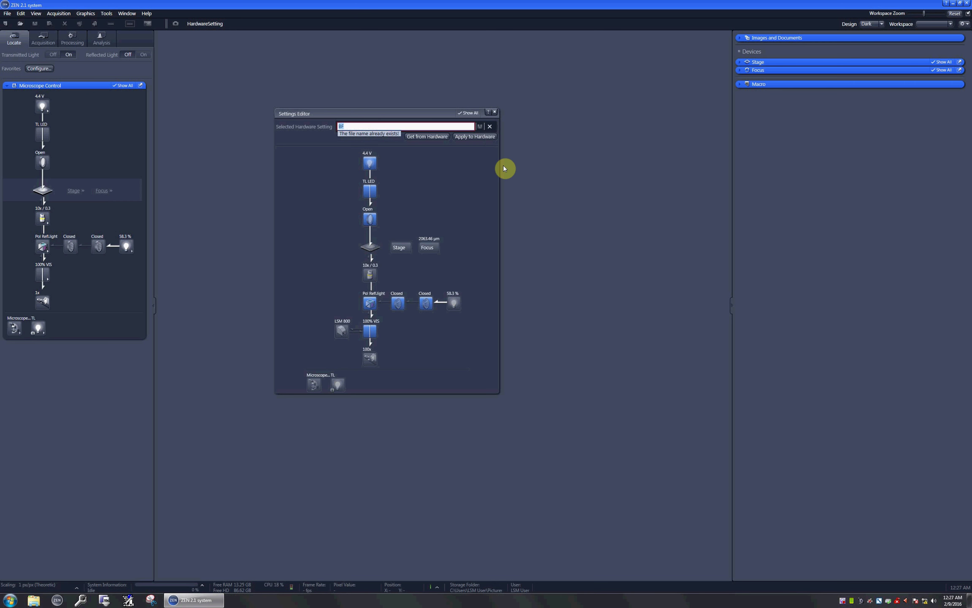
{"action": "type", "text": "much better"}
{"action": "key", "text": "Return"}
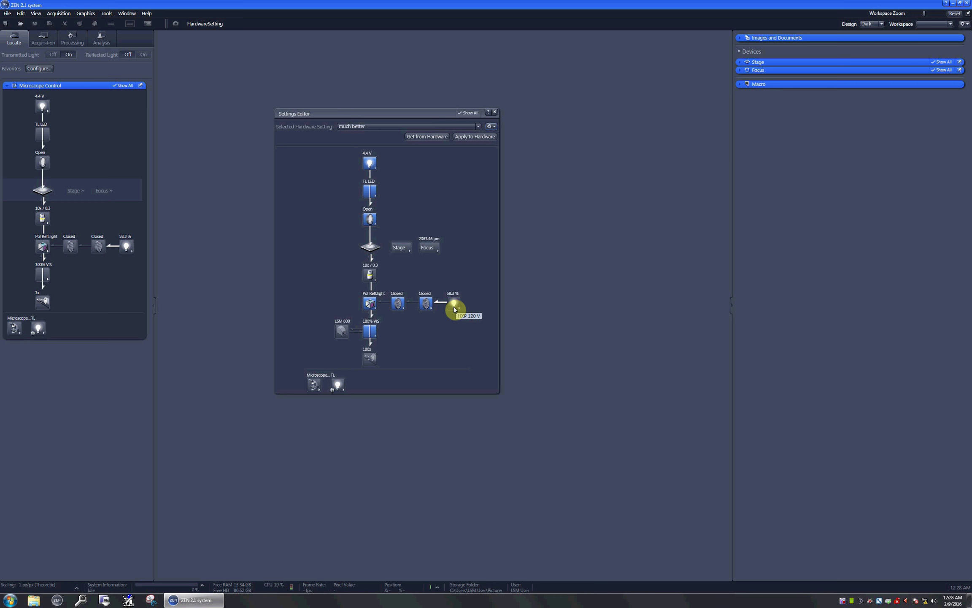
Exclude the transmitted-light LED from the 'much better' setting.
{"action": "left_click", "coordinate": [371, 220]}
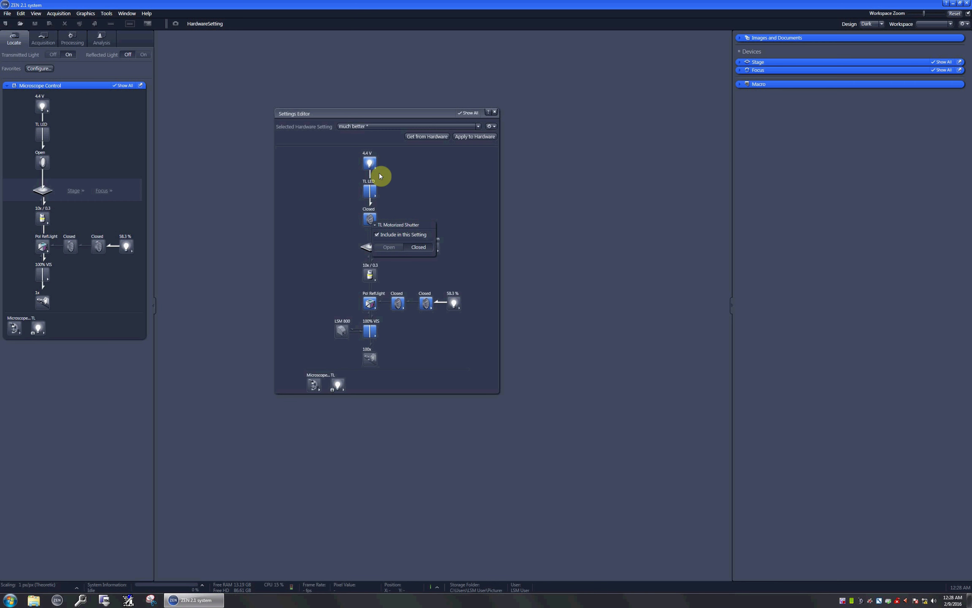
{"action": "left_click", "coordinate": [369, 165]}
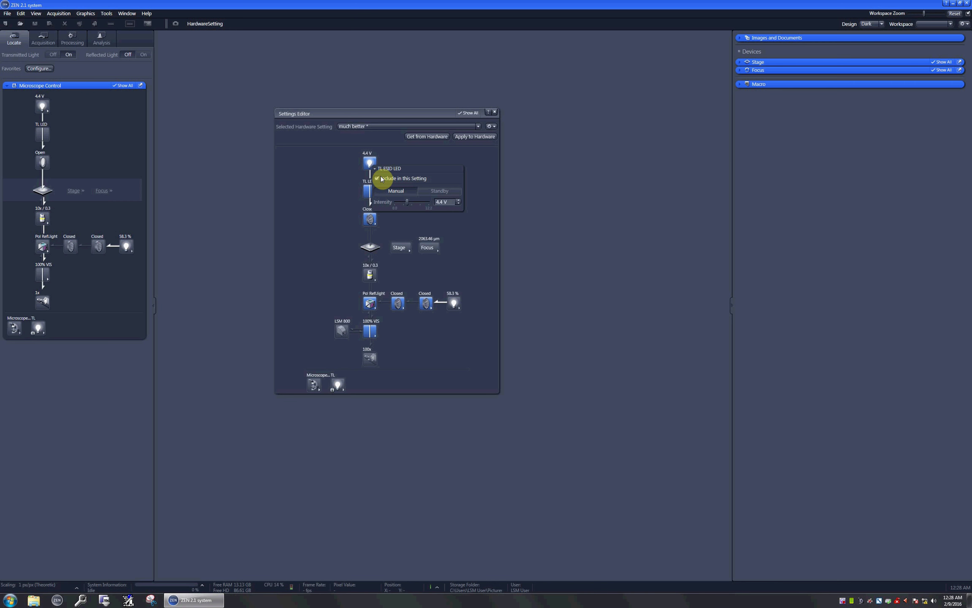
{"action": "left_click", "coordinate": [403, 178]}
{"action": "left_click", "coordinate": [473, 224]}
Include the HXP 120 V lamp and set the HXP and RL motorized shutters to Open.
{"action": "left_click", "coordinate": [455, 303]}
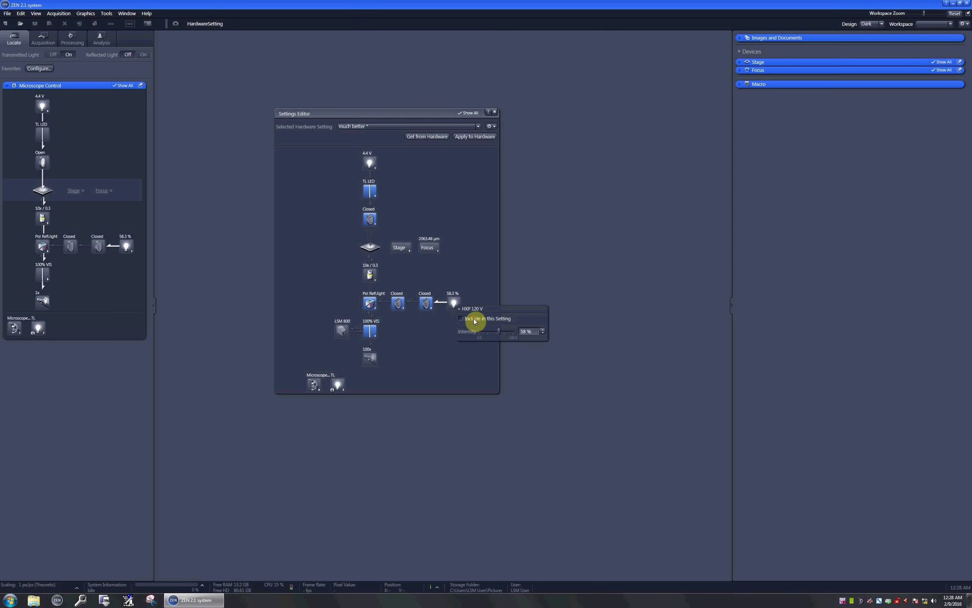
{"action": "left_click", "coordinate": [475, 321]}
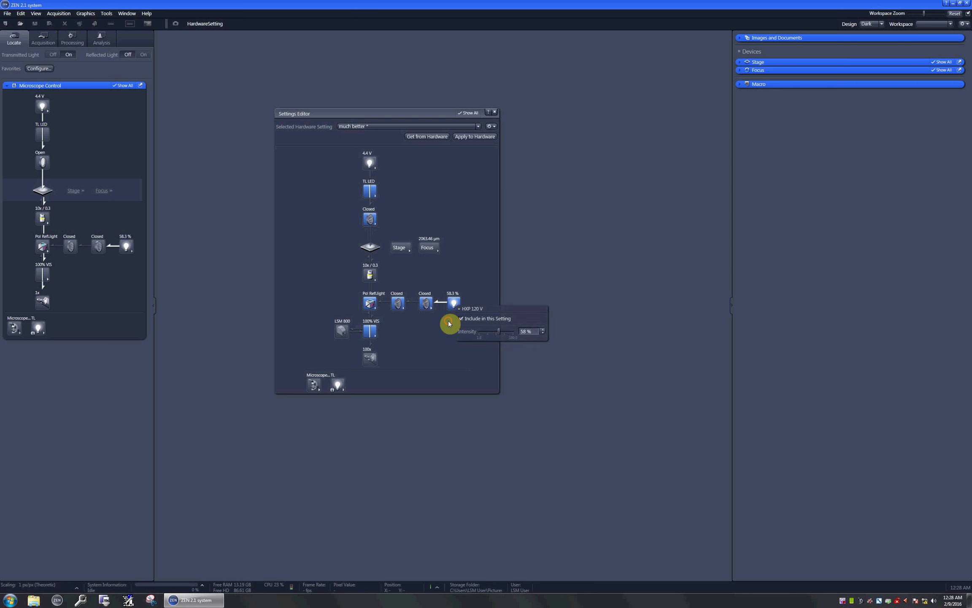
{"action": "left_click", "coordinate": [426, 305]}
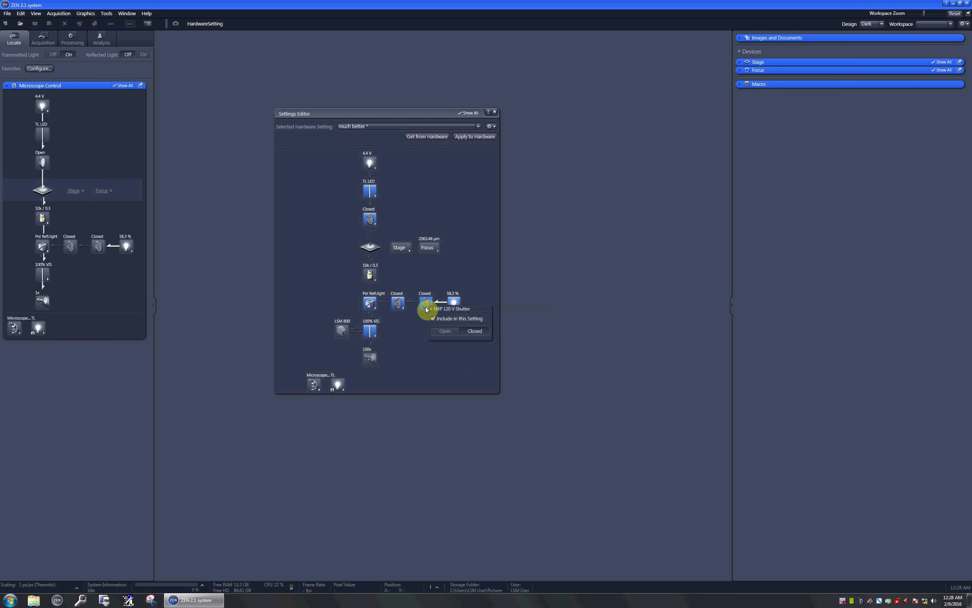
{"action": "left_click", "coordinate": [444, 332]}
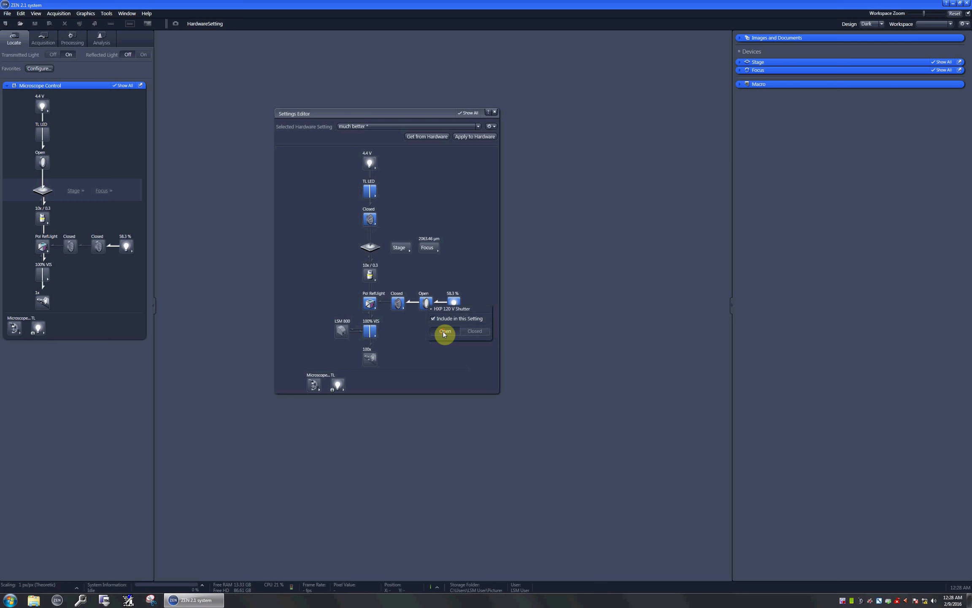
{"action": "left_click", "coordinate": [398, 305]}
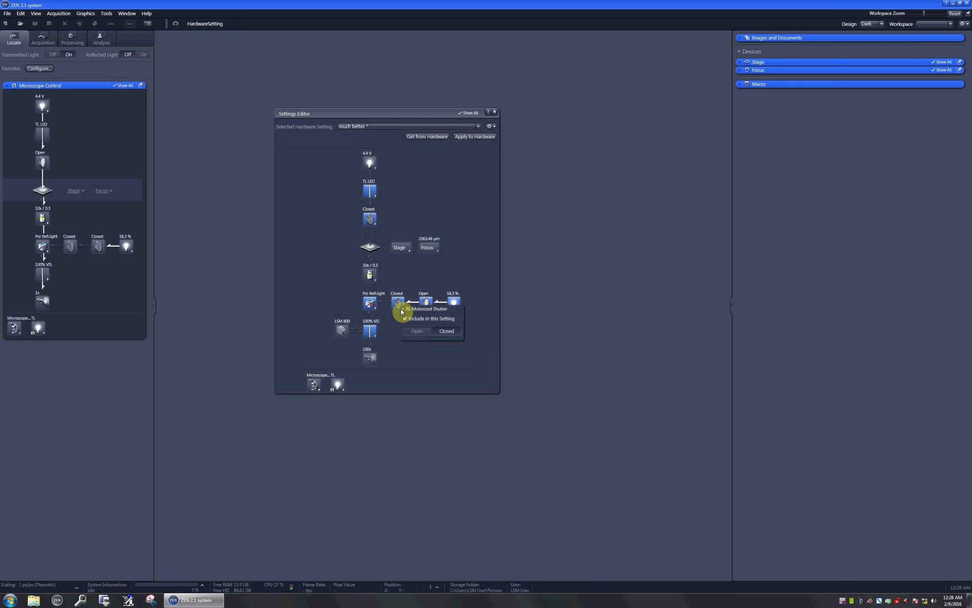
{"action": "left_click", "coordinate": [413, 333]}
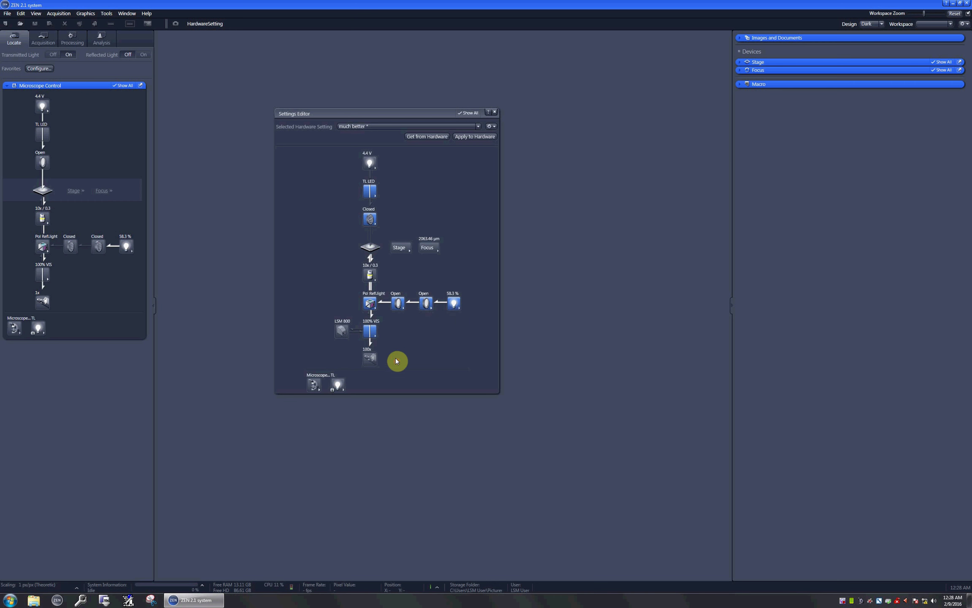
Choose the 38 Green Fluorescent Prot reflector, apply it, and save as 'GFP'.
{"action": "left_click", "coordinate": [374, 338]}
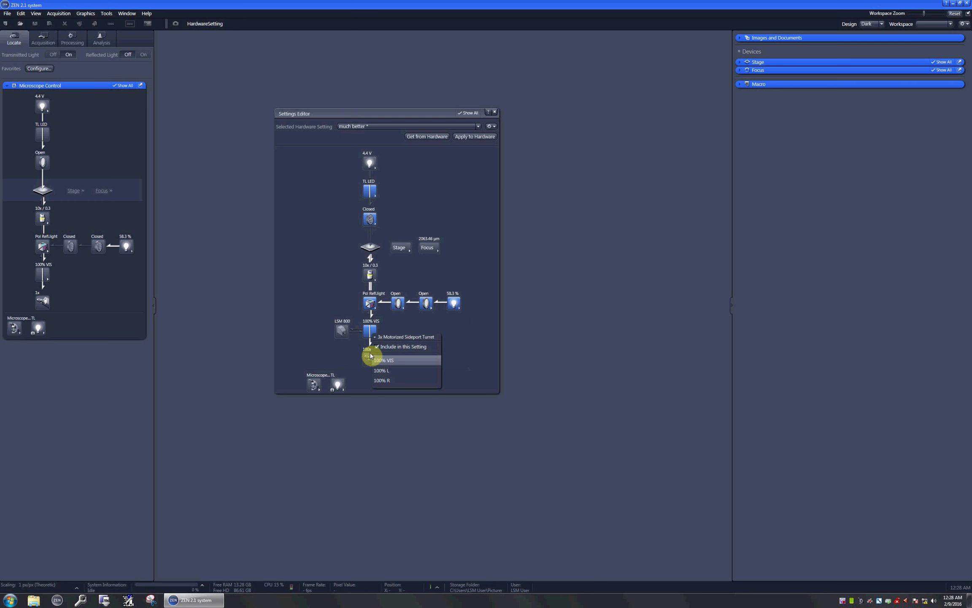
{"action": "left_click", "coordinate": [374, 302]}
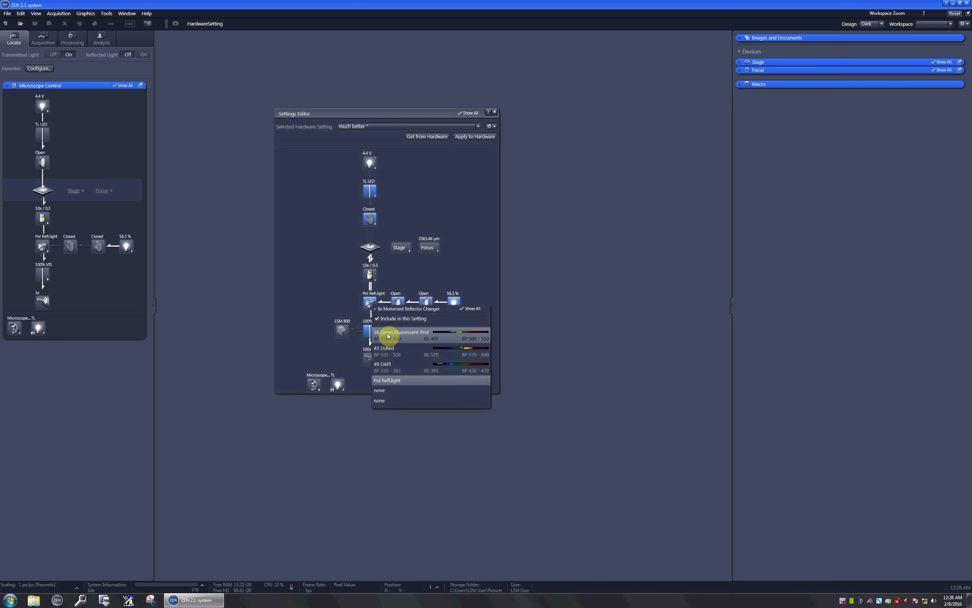
{"action": "left_click", "coordinate": [389, 336]}
{"action": "left_click", "coordinate": [469, 136]}
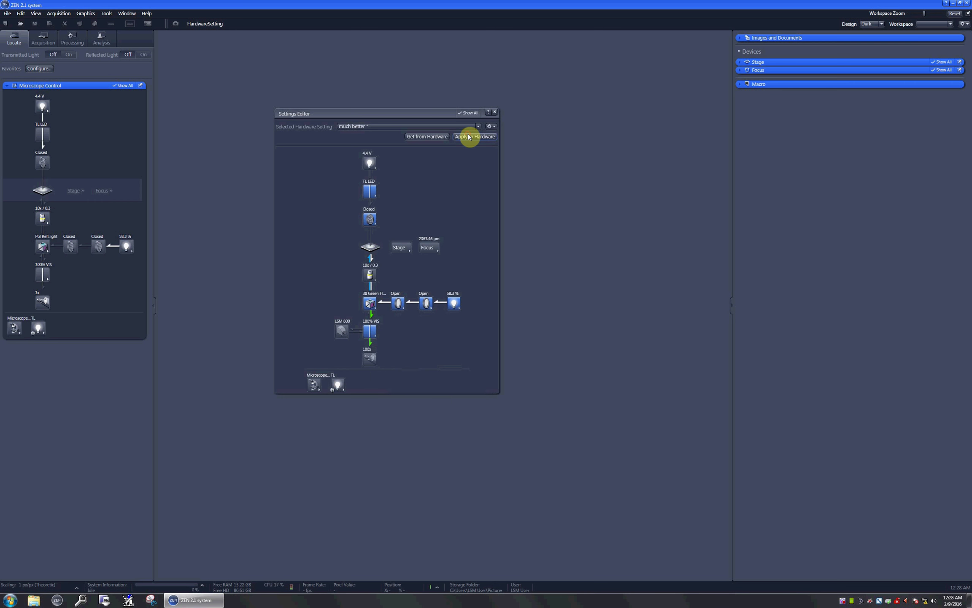
{"action": "left_click", "coordinate": [495, 125]}
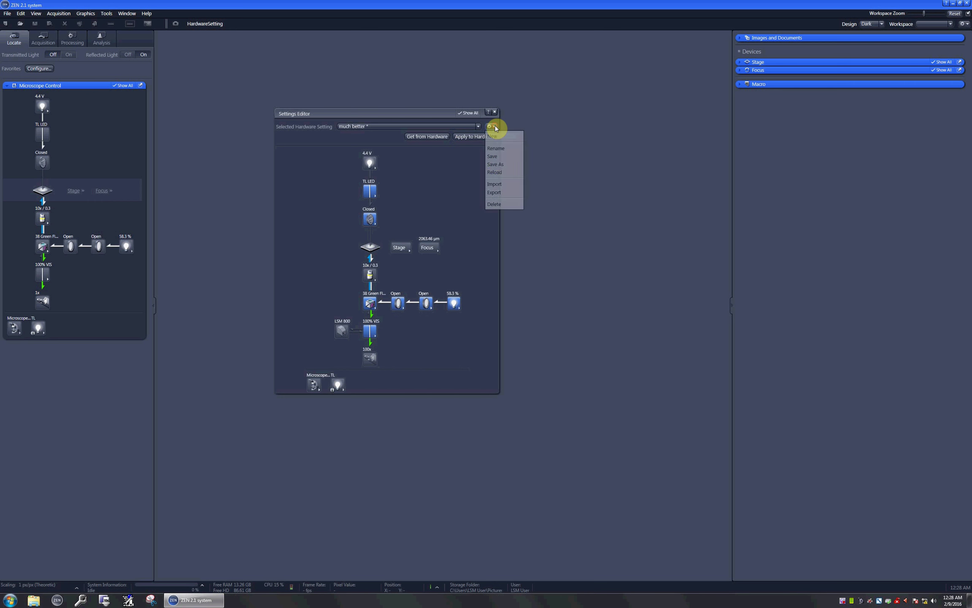
{"action": "left_click", "coordinate": [502, 163]}
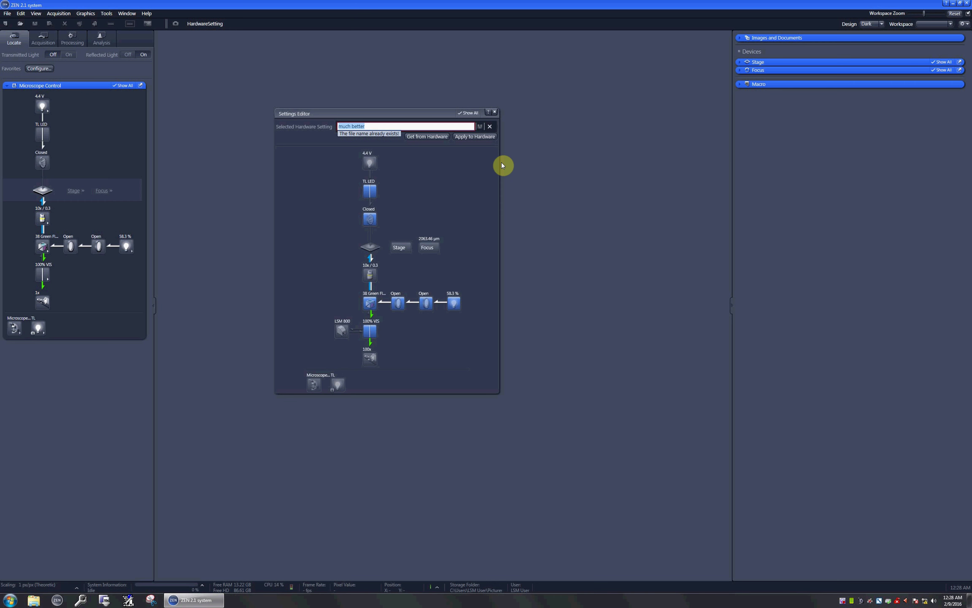
{"action": "type", "text": "GFP"}
{"action": "key", "text": "Return"}
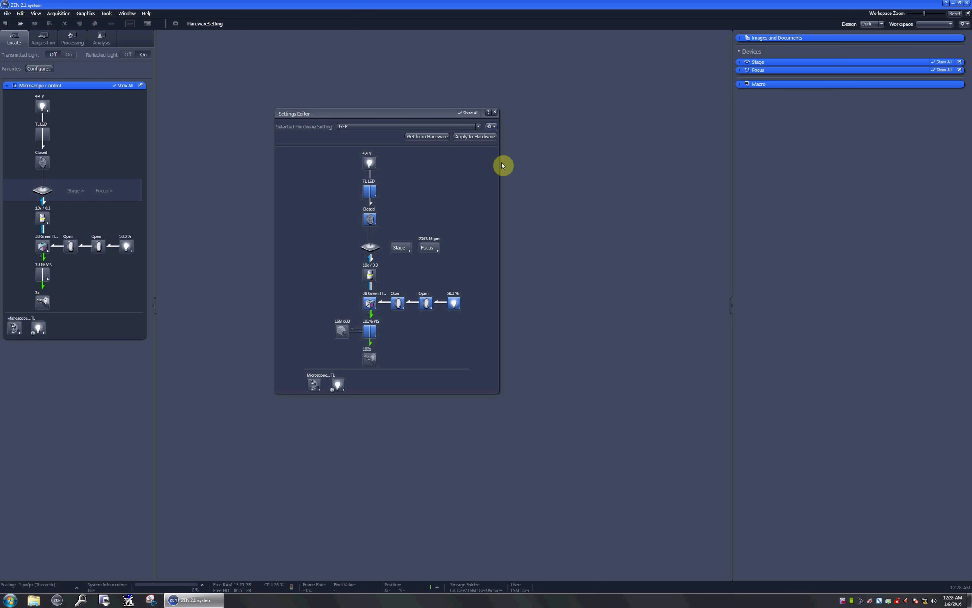
Choose the 43 DsRed reflector, apply it to the hardware, and save as 'RFP'.
{"action": "left_click", "coordinate": [370, 304]}
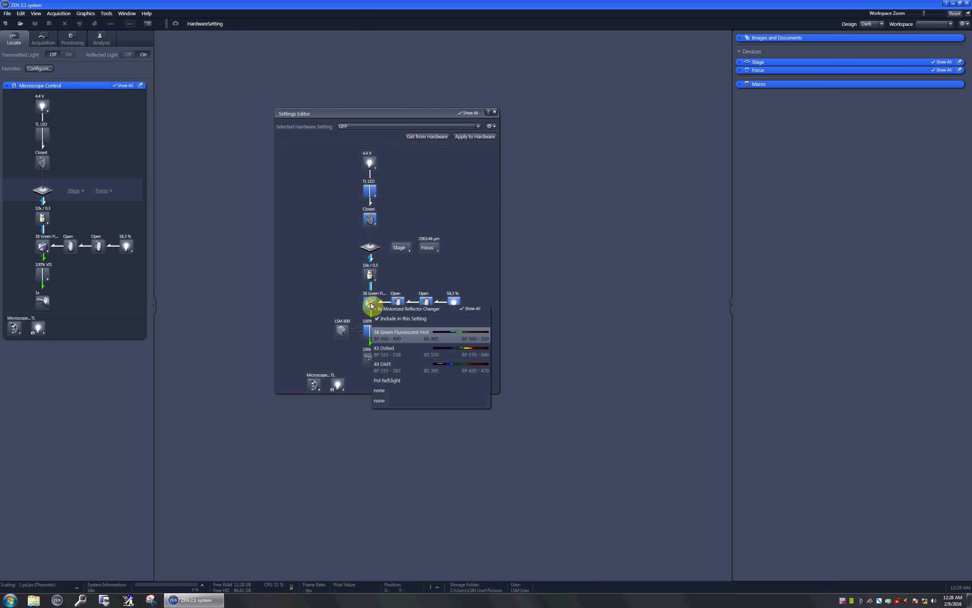
{"action": "left_click", "coordinate": [387, 356]}
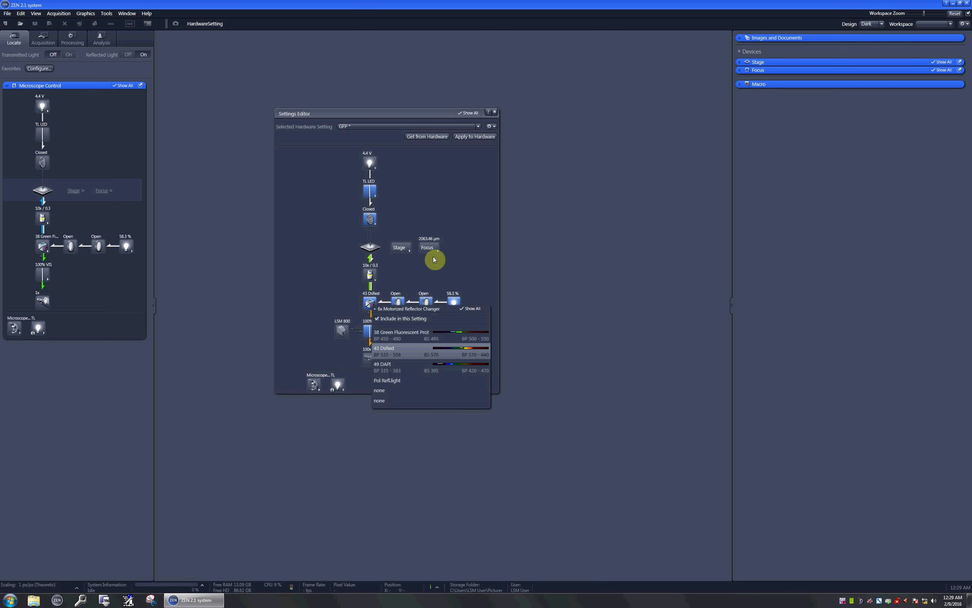
{"action": "left_click", "coordinate": [473, 137]}
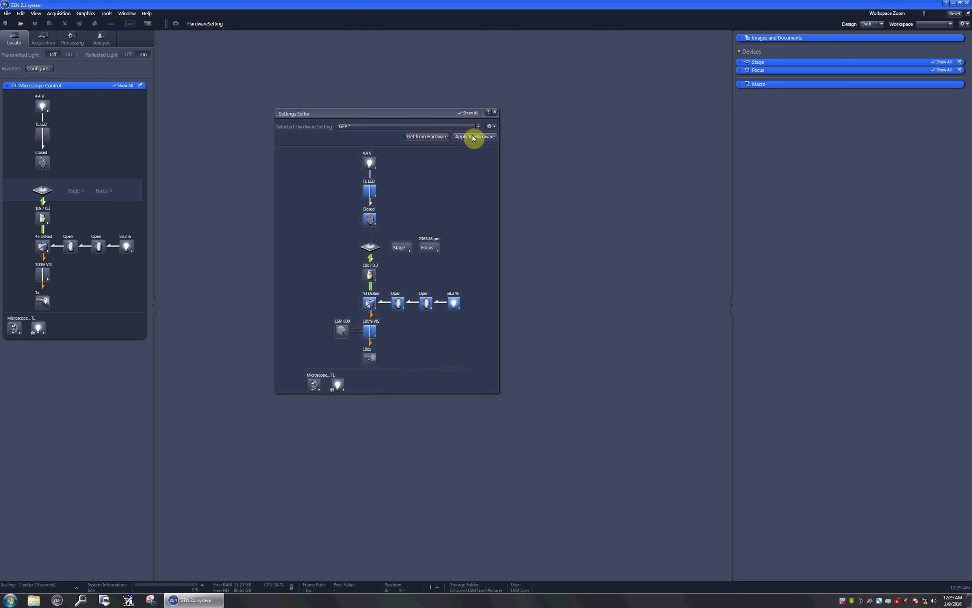
{"action": "left_click", "coordinate": [496, 127]}
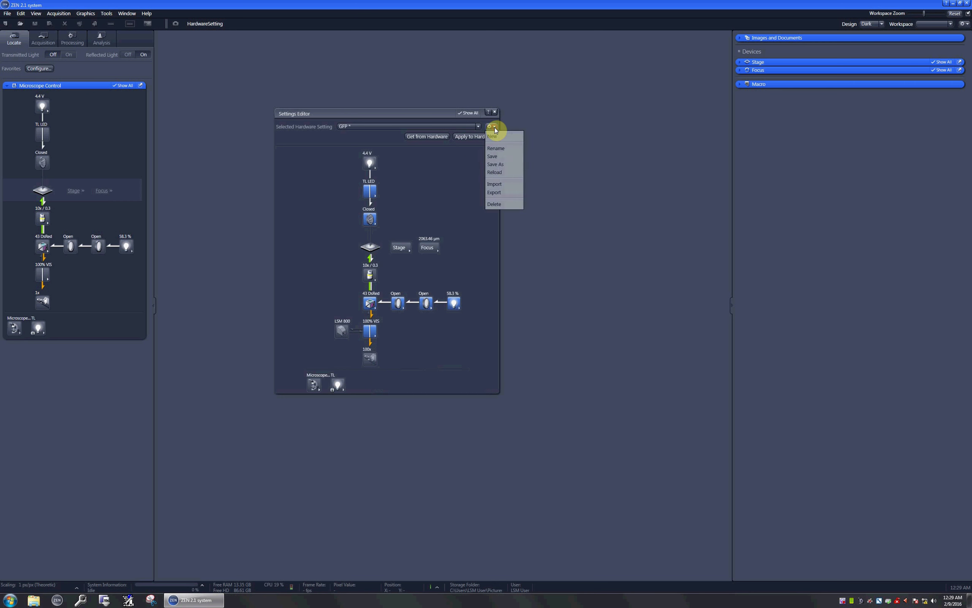
{"action": "left_click", "coordinate": [504, 166]}
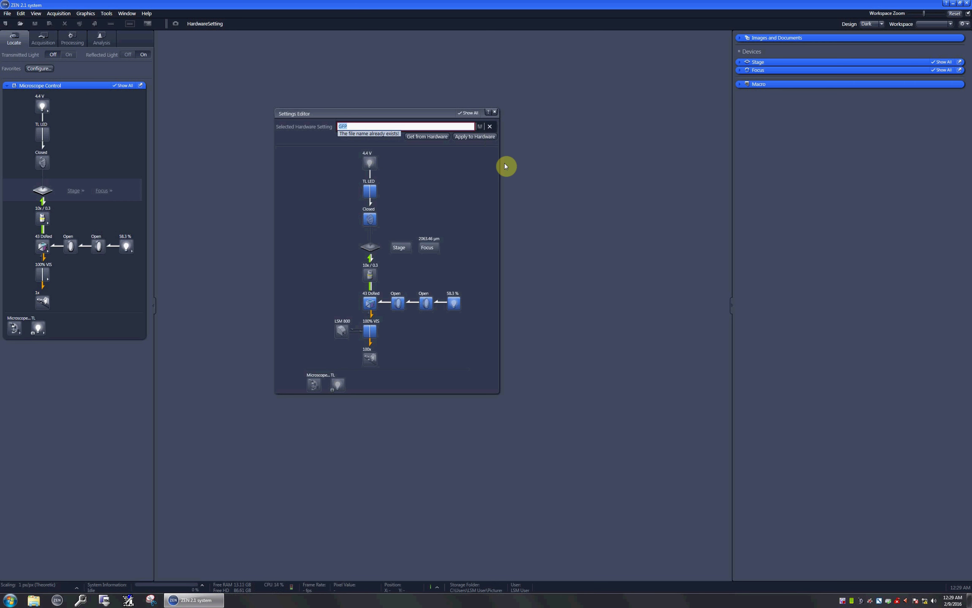
{"action": "type", "text": "RF"}
{"action": "key", "text": "Return"}
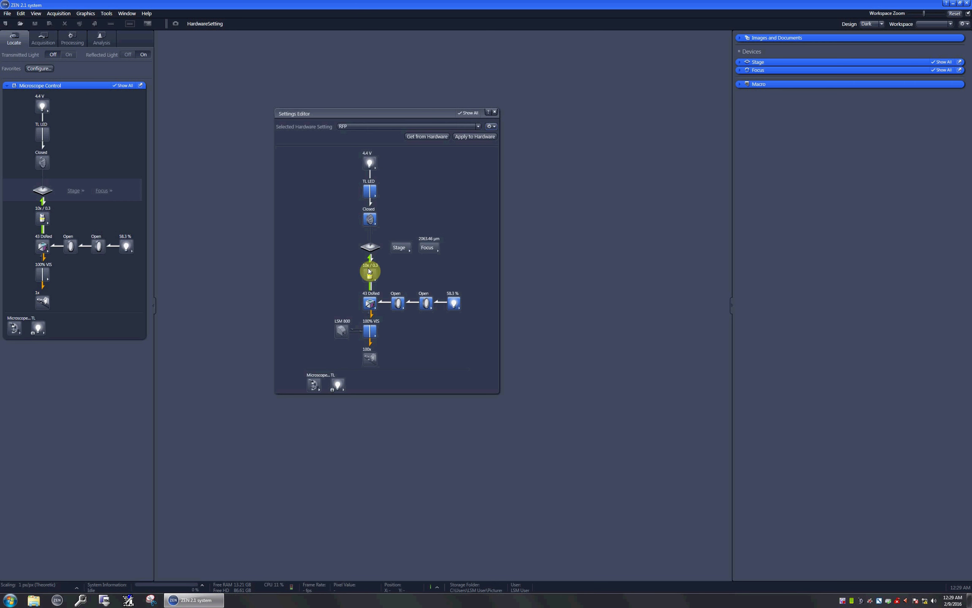
Choose the 49 DAPI reflector, apply it, and save the setting as 'DAPI'.
{"action": "left_click", "coordinate": [369, 303]}
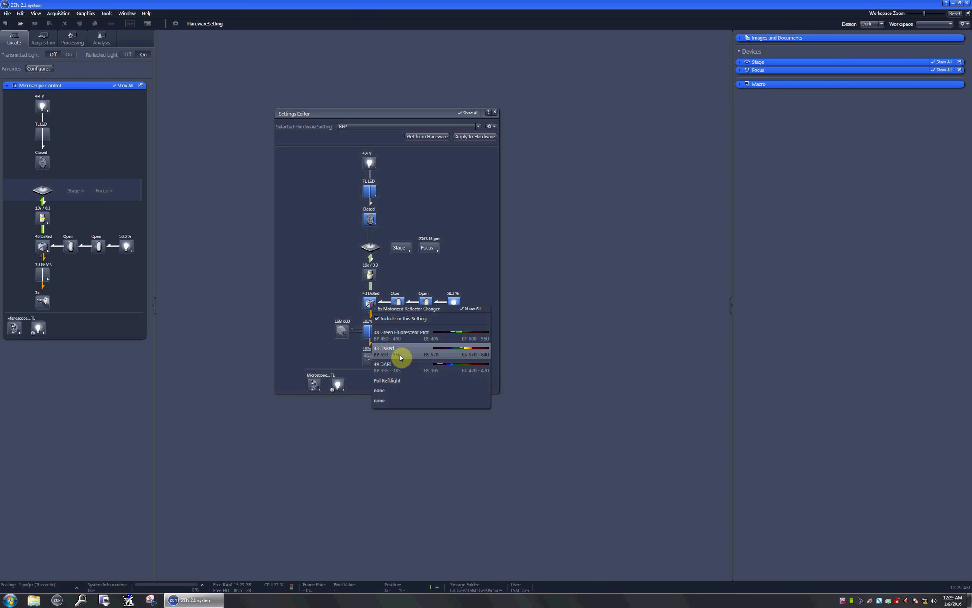
{"action": "left_click", "coordinate": [400, 370]}
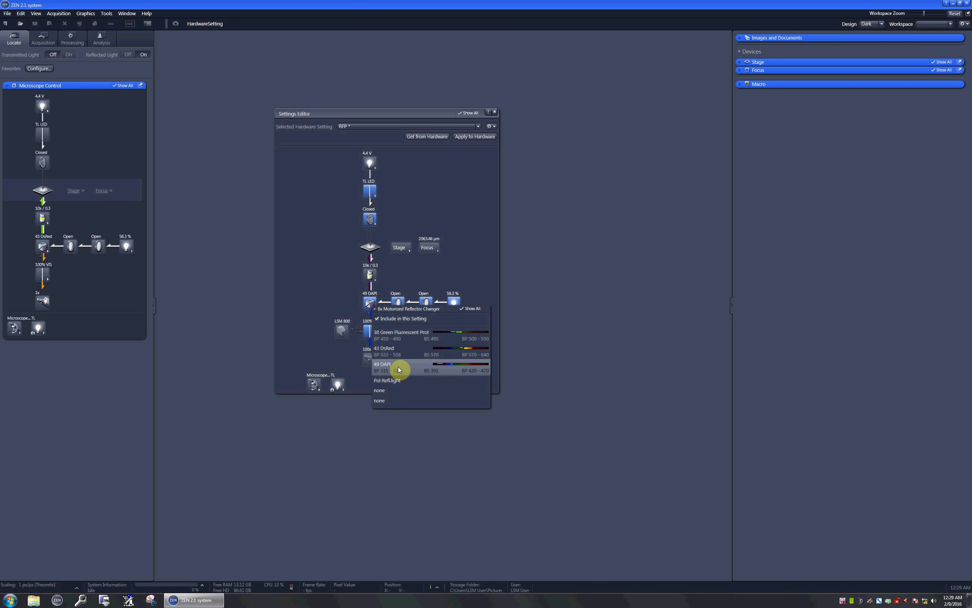
{"action": "left_click", "coordinate": [464, 137]}
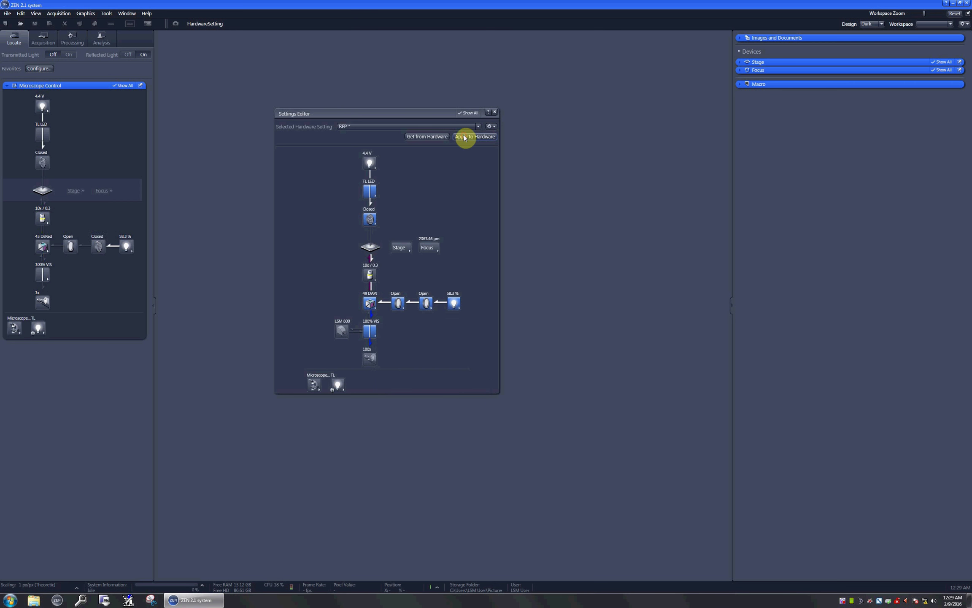
{"action": "left_click", "coordinate": [491, 126]}
{"action": "left_click", "coordinate": [496, 163]}
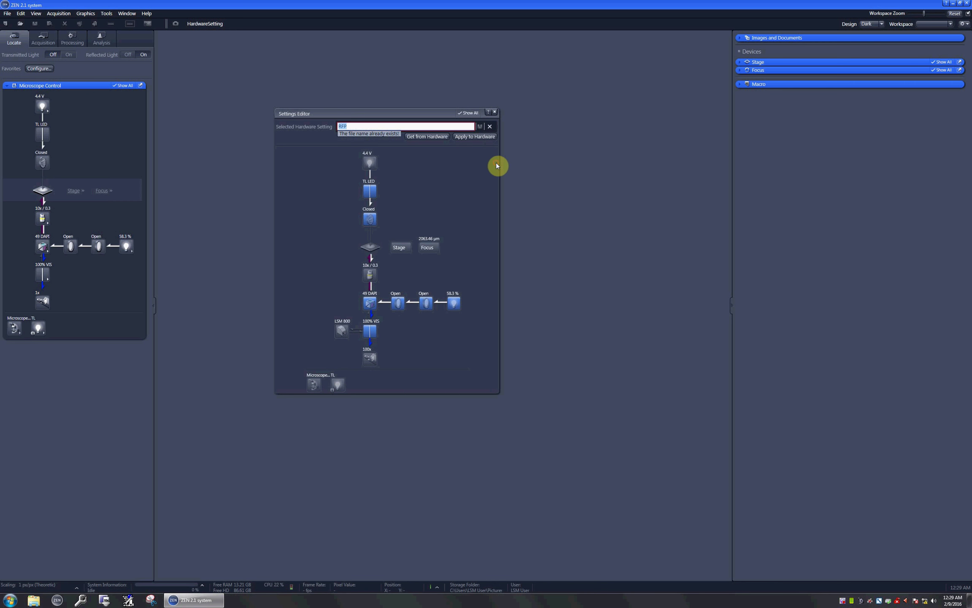
{"action": "type", "text": "DAPI"}
{"action": "left_click", "coordinate": [480, 126]}
Check the saved settings list still shows DAPI, then close the Settings Editor.
{"action": "left_click", "coordinate": [479, 127]}
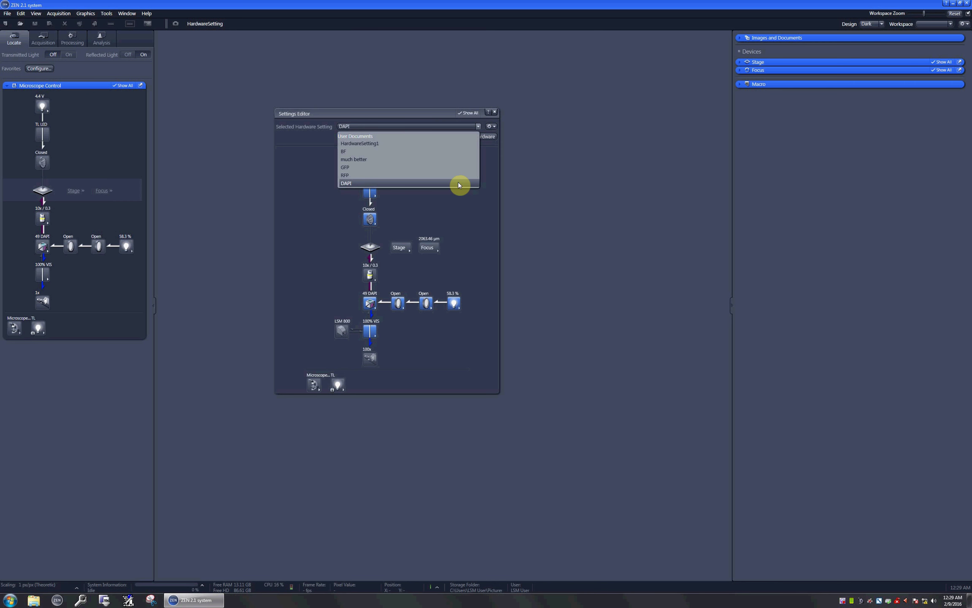
{"action": "left_click", "coordinate": [494, 112]}
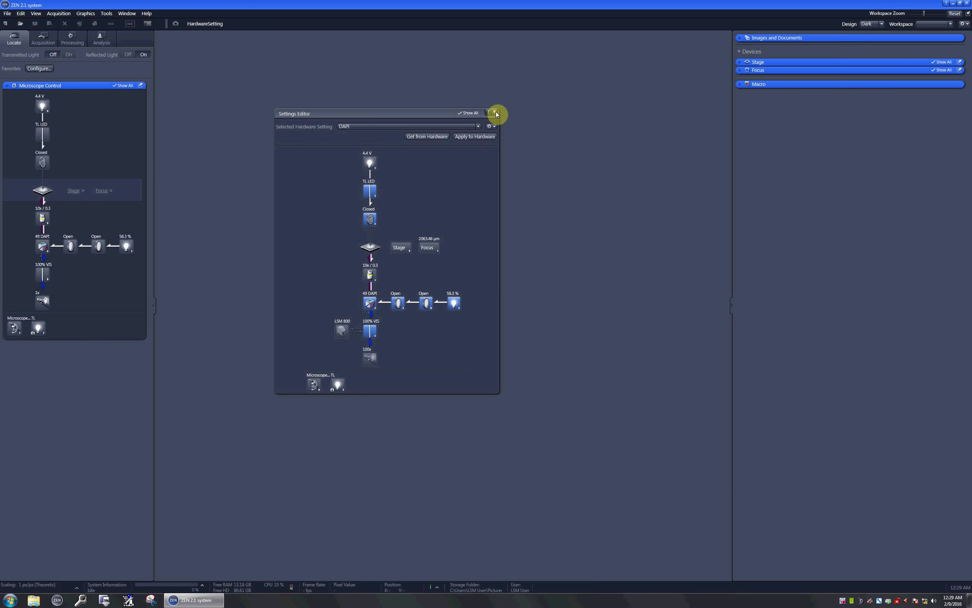
{"action": "left_click", "coordinate": [495, 112]}
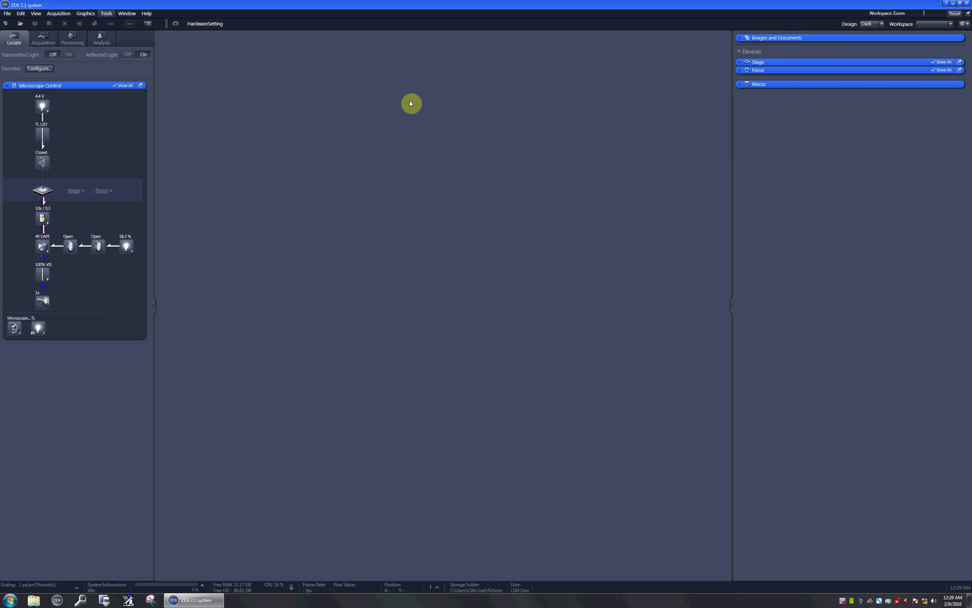
Open the Favorites Configure dialog and add five empty favorite slots.
{"action": "left_click", "coordinate": [47, 69]}
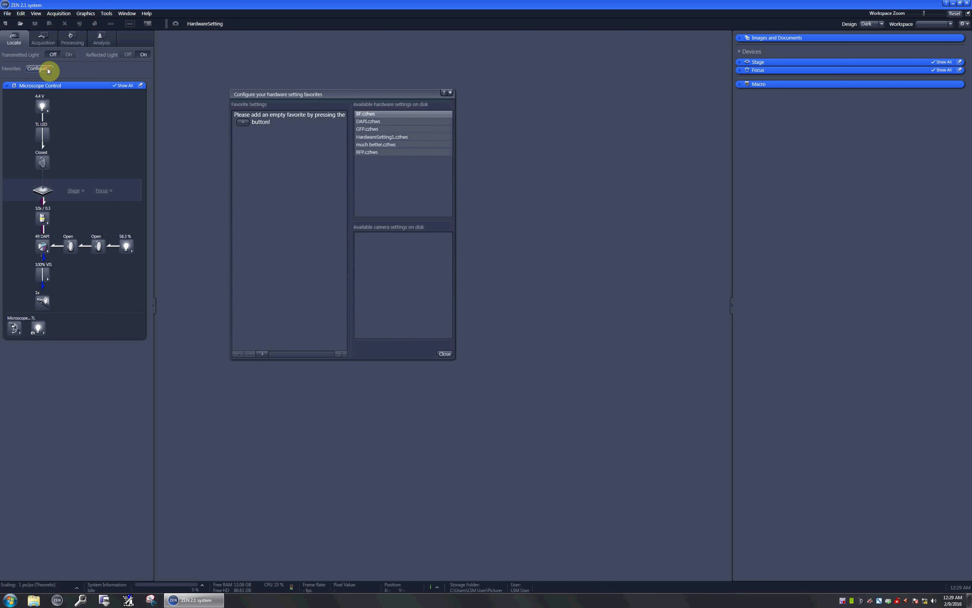
{"action": "left_click", "coordinate": [243, 123]}
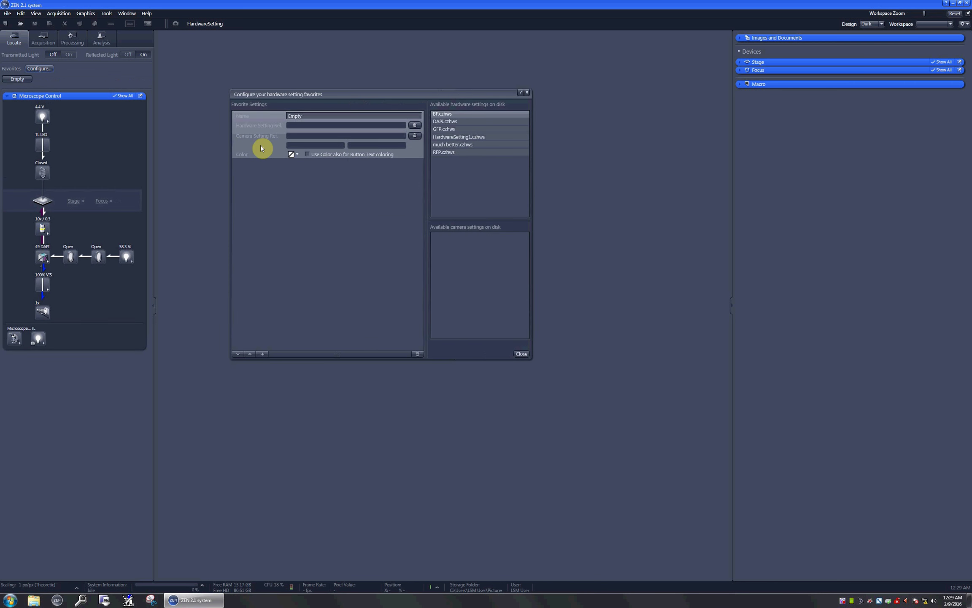
{"action": "left_click", "coordinate": [266, 355]}
{"action": "left_click", "coordinate": [265, 355]}
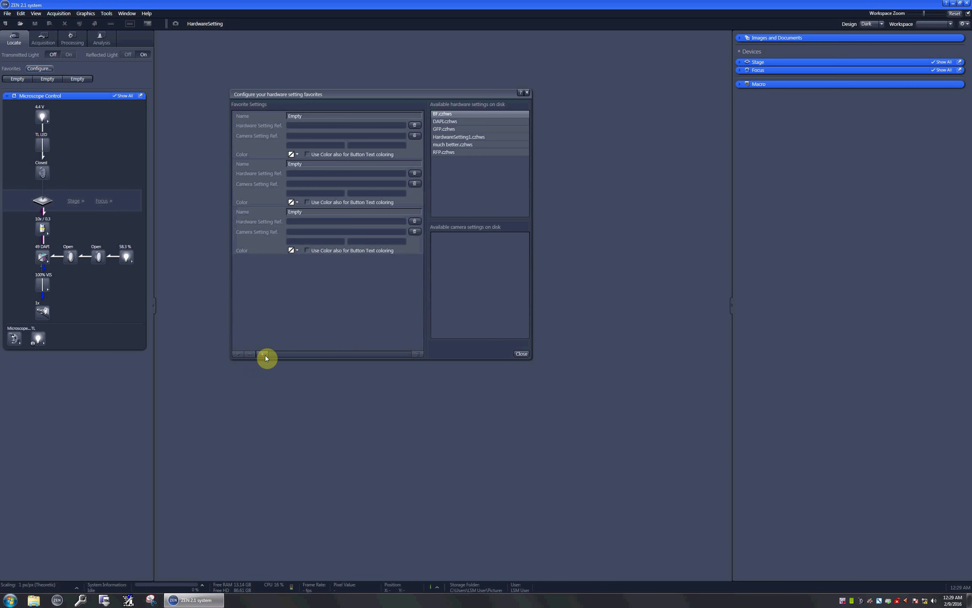
{"action": "left_click", "coordinate": [266, 355]}
{"action": "left_click", "coordinate": [265, 355]}
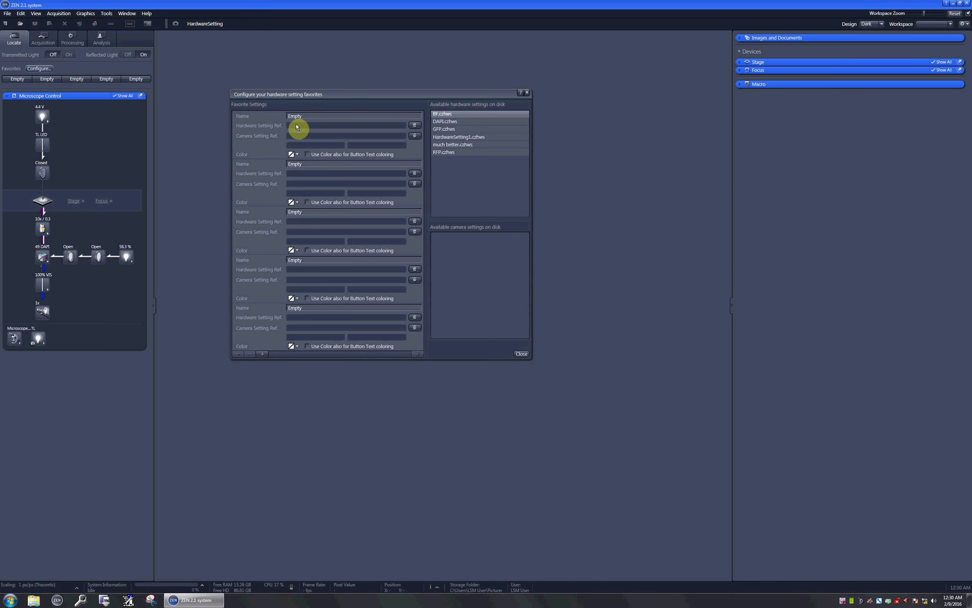
Link the first favourite to BF.czhws, name it BF, and colour it and its text white.
{"action": "left_click_drag", "start_coordinate": [297, 127], "coordinate": [301, 122]}
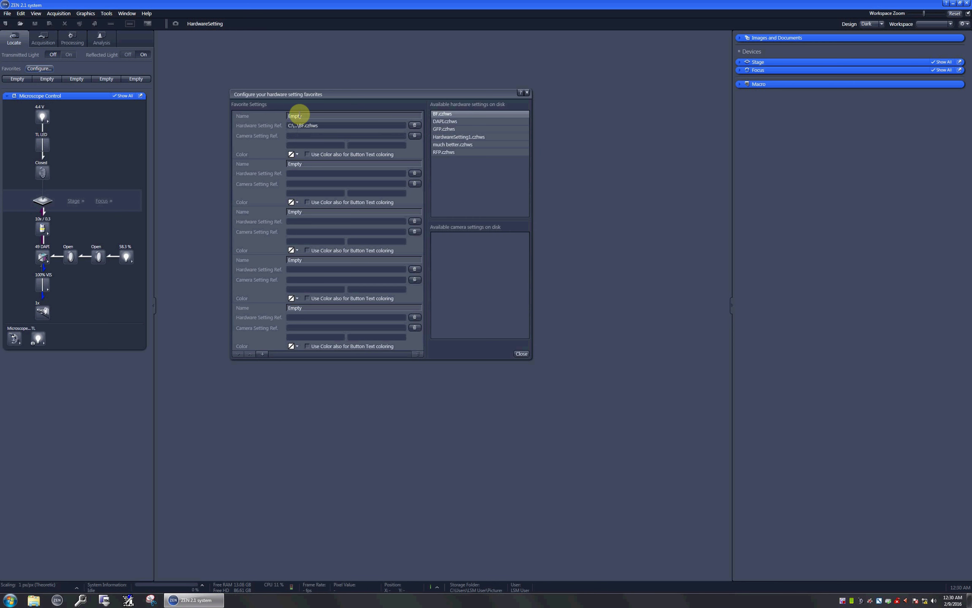
{"action": "type", "text": "BF"}
{"action": "left_click", "coordinate": [297, 155]}
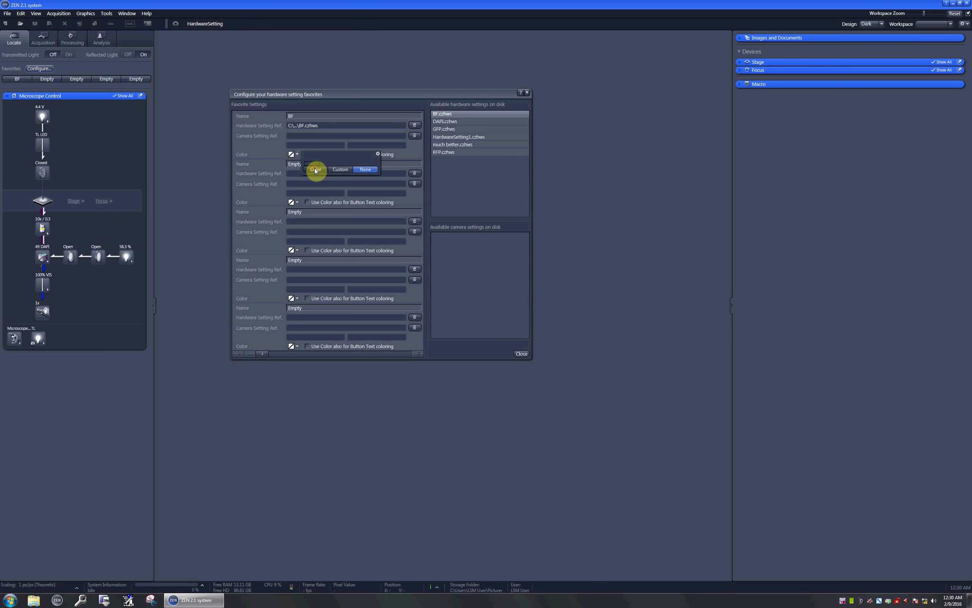
{"action": "left_click", "coordinate": [315, 172]}
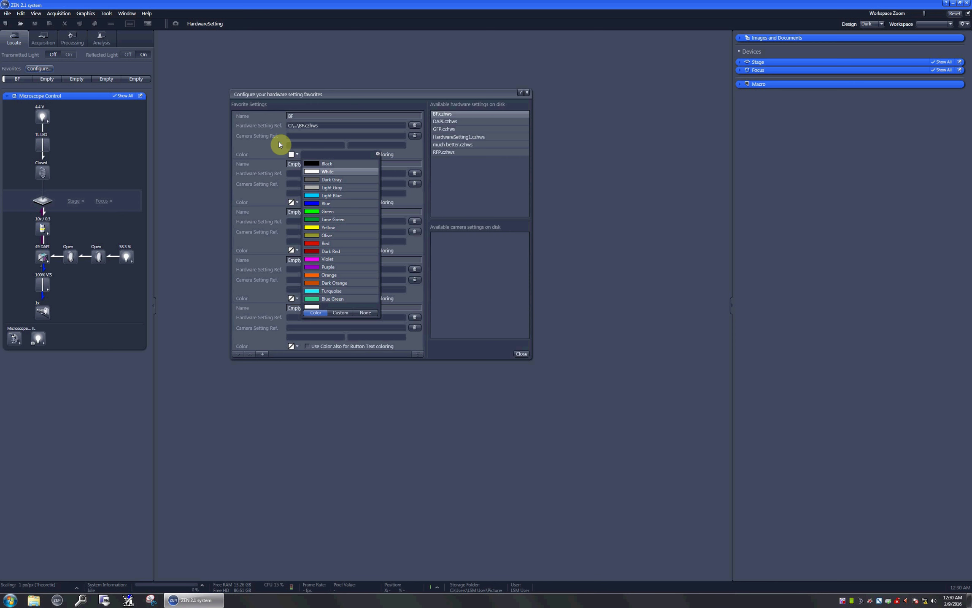
{"action": "left_click", "coordinate": [279, 142]}
{"action": "left_click", "coordinate": [321, 155]}
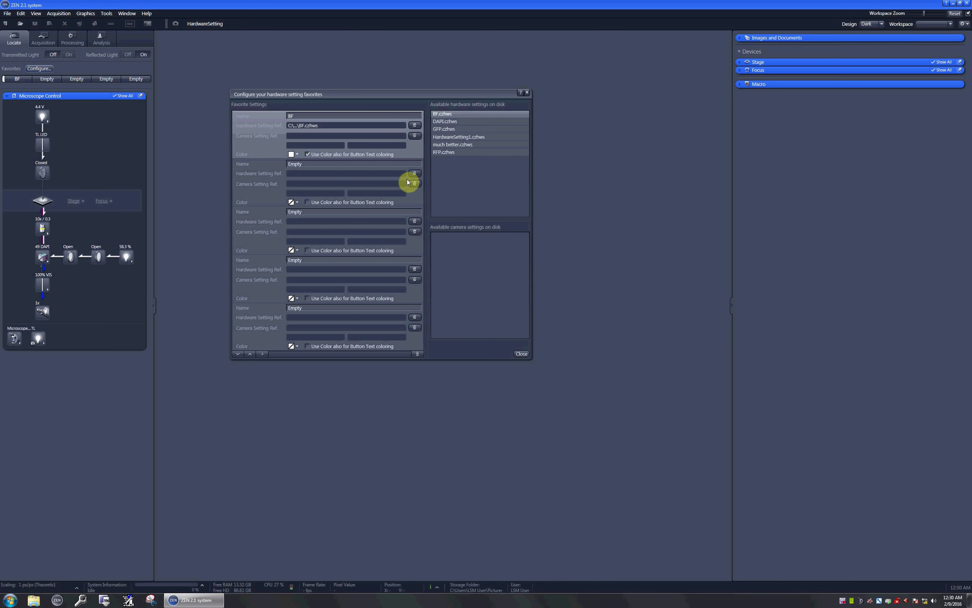
Link the second favourite to much better.czhws, rename it 'much better', colour it and its text light grey.
{"action": "left_click_drag", "start_coordinate": [451, 145], "coordinate": [304, 172]}
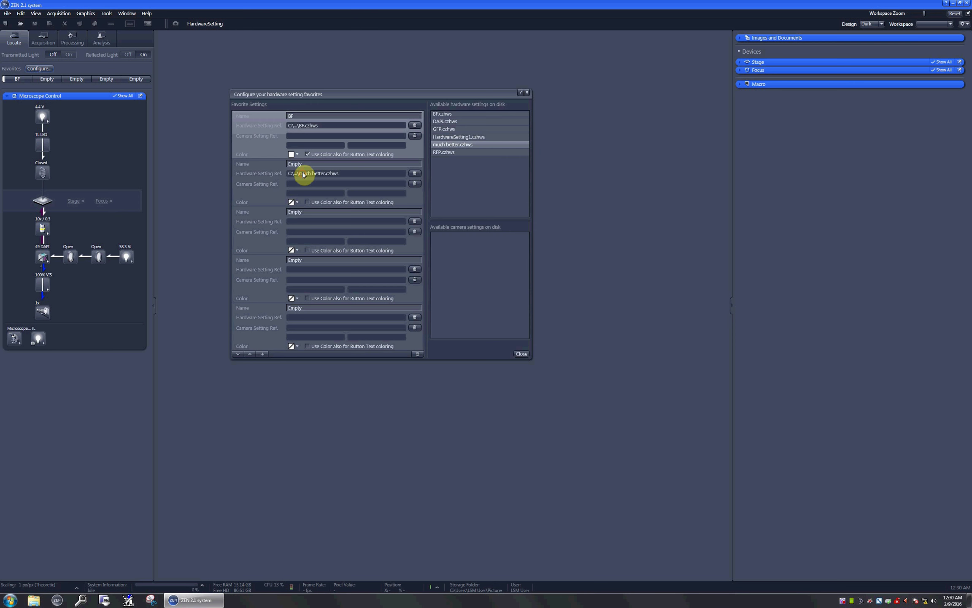
{"action": "double_click", "coordinate": [300, 162]}
{"action": "type", "text": "much better"}
{"action": "left_click", "coordinate": [295, 202]}
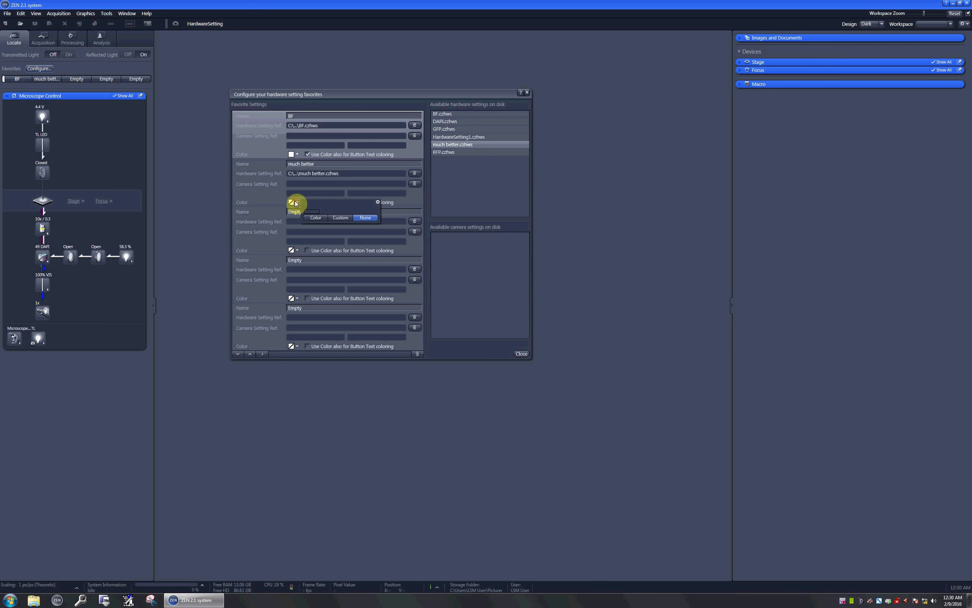
{"action": "left_click", "coordinate": [315, 217]}
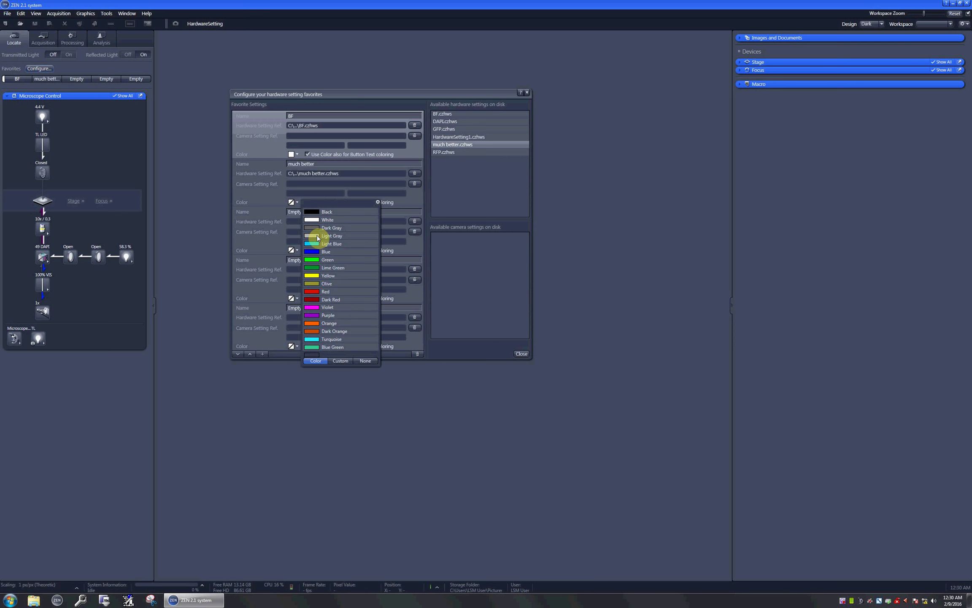
{"action": "left_click", "coordinate": [320, 236]}
{"action": "left_click", "coordinate": [251, 188]}
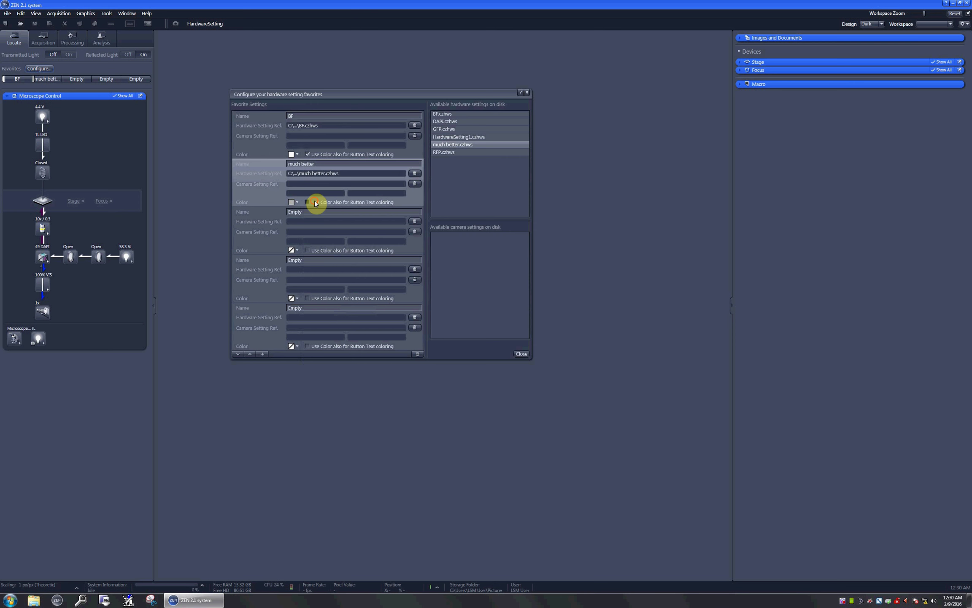
{"action": "left_click", "coordinate": [315, 203]}
Link the third favourite to GFP.czhws and colour it and its button text green.
{"action": "left_click", "coordinate": [444, 129]}
{"action": "left_click_drag", "start_coordinate": [444, 130], "coordinate": [314, 212]}
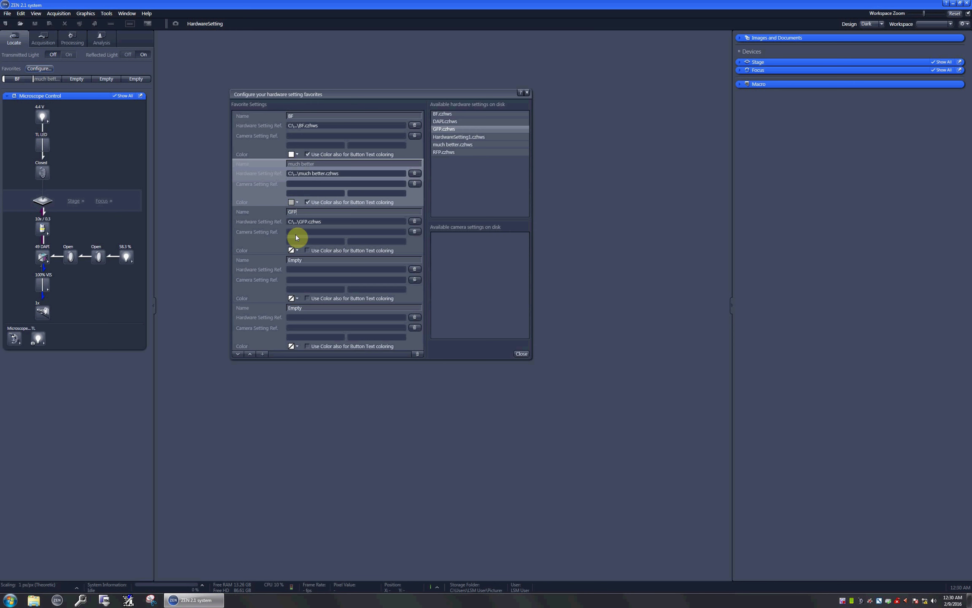
{"action": "left_click", "coordinate": [298, 251]}
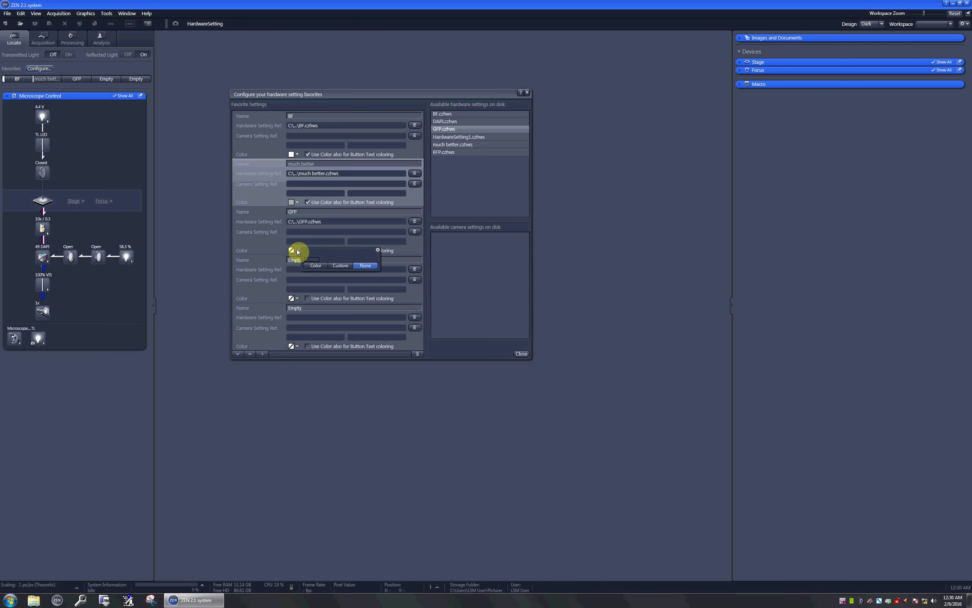
{"action": "left_click", "coordinate": [315, 265]}
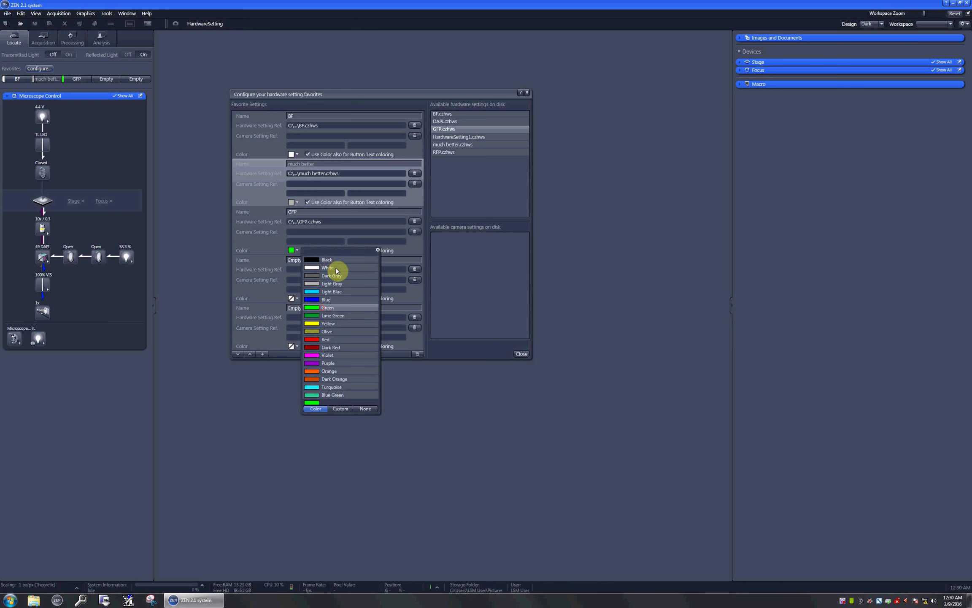
{"action": "left_click", "coordinate": [389, 252]}
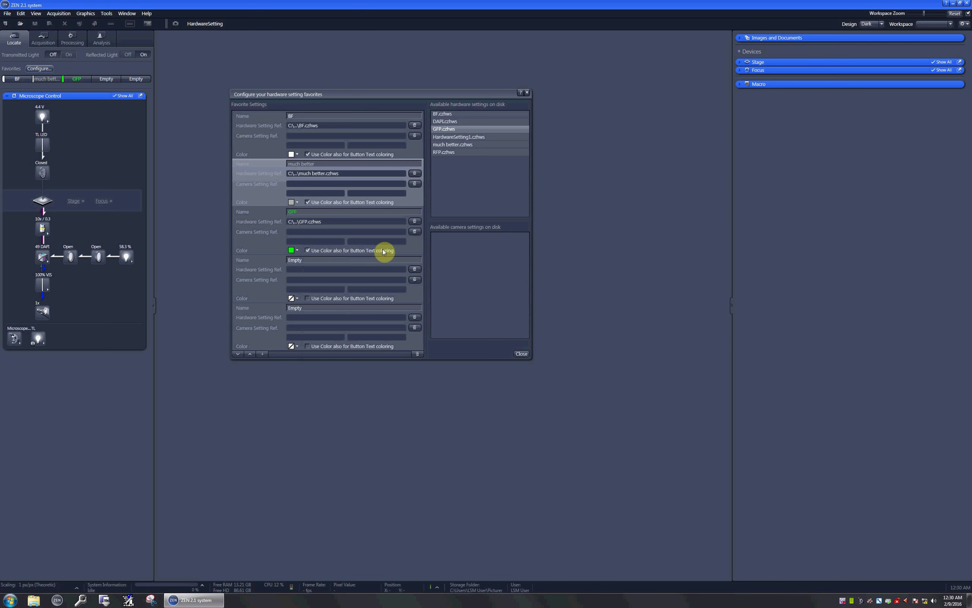
Link the fourth favourite to RFP.czhws, name it RFP, and colour it and its text red.
{"action": "left_click_drag", "start_coordinate": [444, 152], "coordinate": [321, 264]}
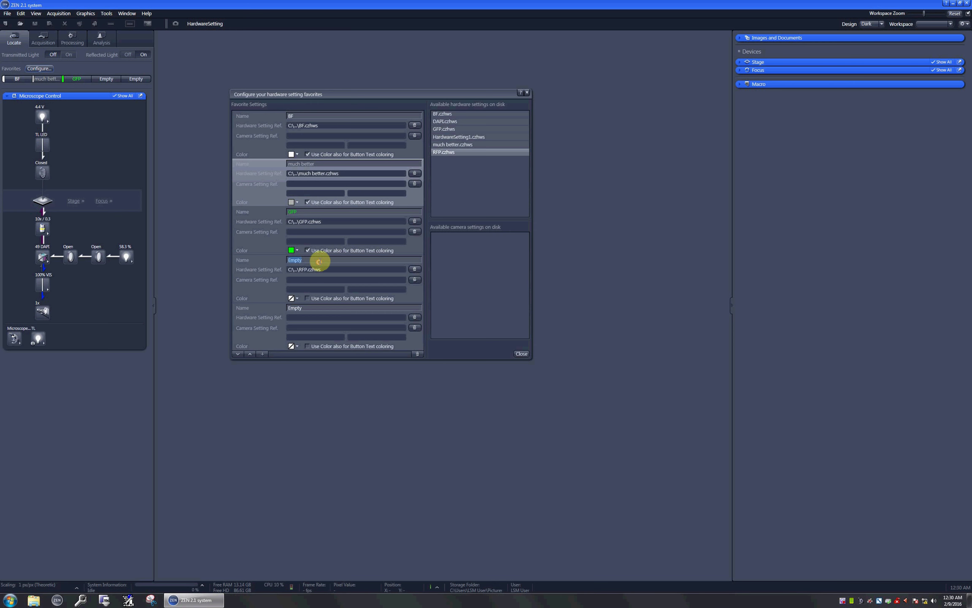
{"action": "double_click", "coordinate": [321, 261]}
{"action": "type", "text": "RFP"}
{"action": "left_click", "coordinate": [341, 299]}
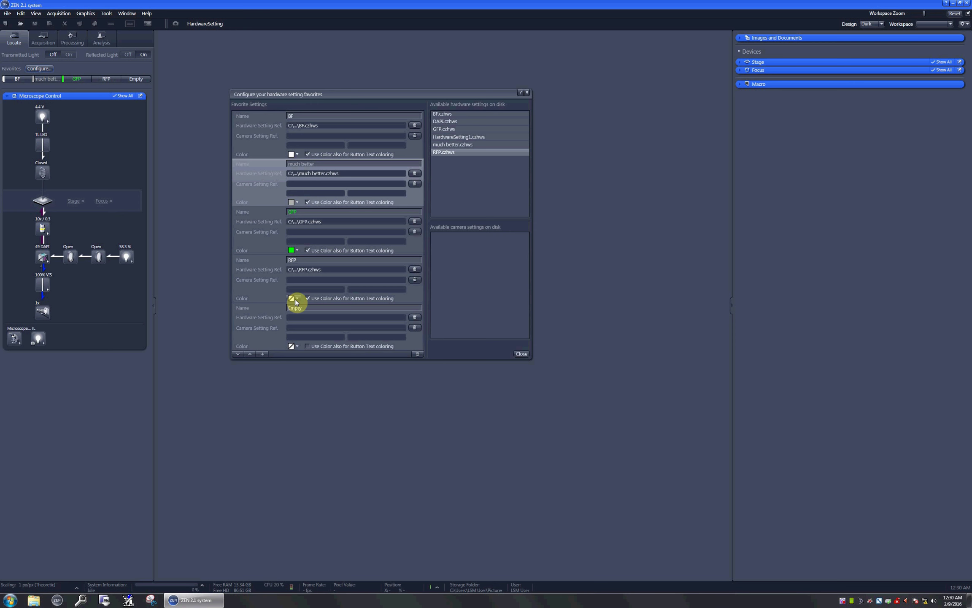
{"action": "left_click", "coordinate": [297, 300]}
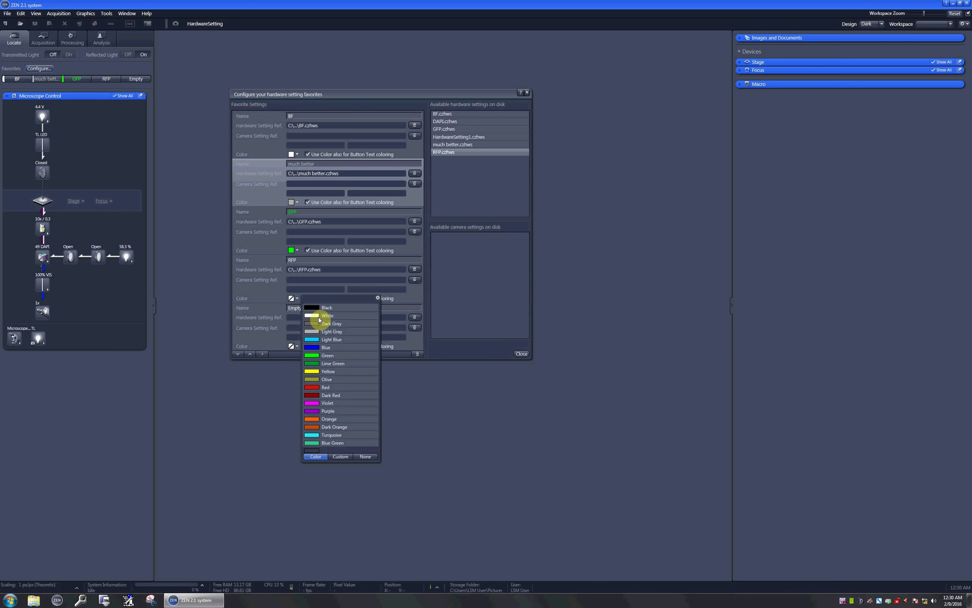
{"action": "left_click", "coordinate": [326, 387]}
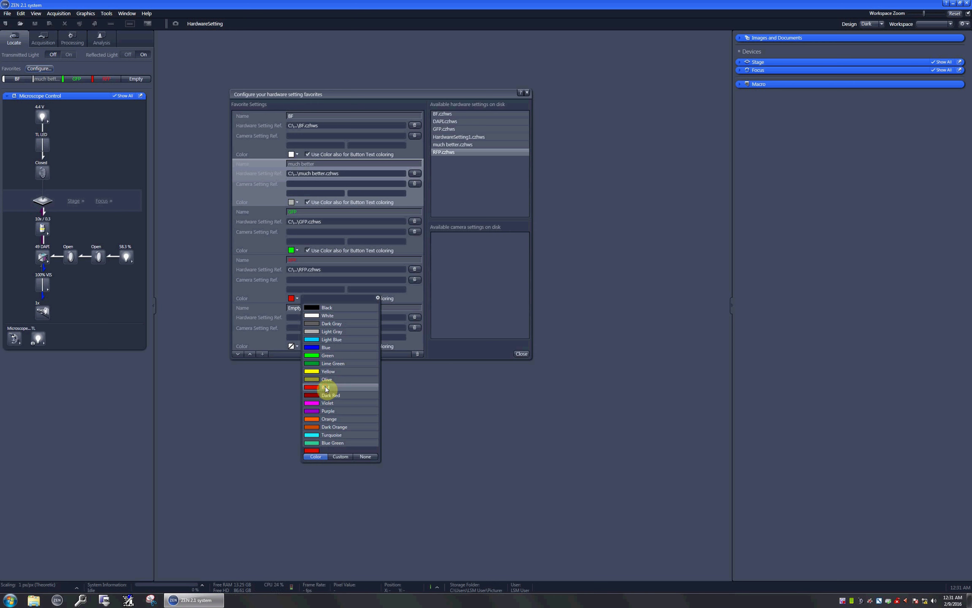
{"action": "left_click", "coordinate": [428, 296]}
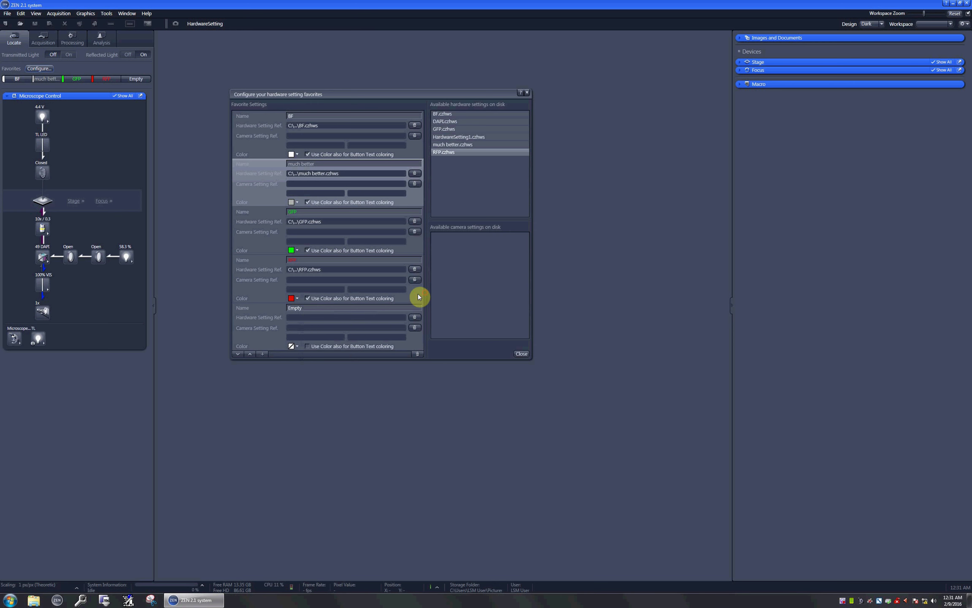
Link the fifth favourite to DAPI.czhws, name it DAPI, and colour it and its text light blue.
{"action": "left_click", "coordinate": [449, 122]}
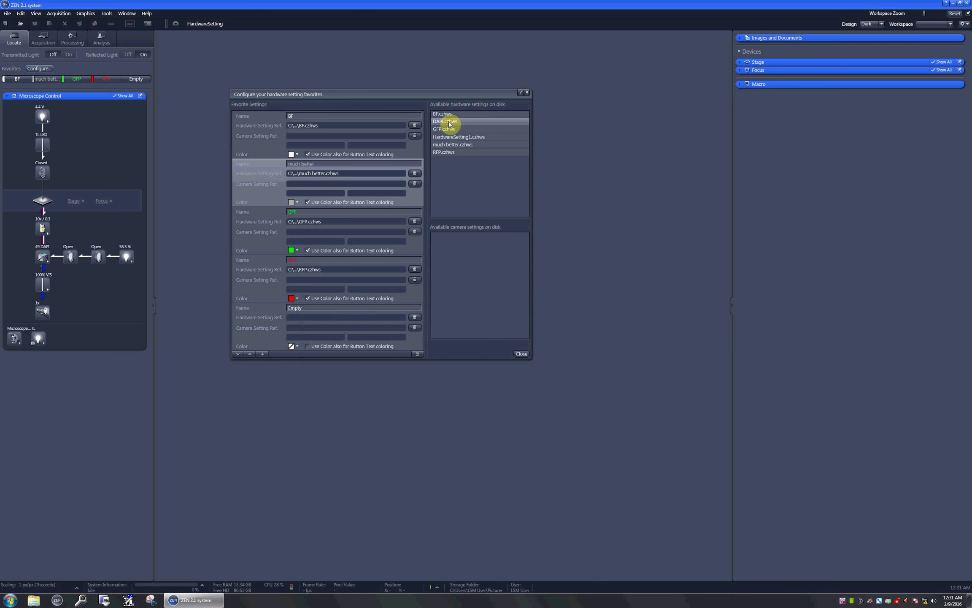
{"action": "left_click", "coordinate": [321, 318]}
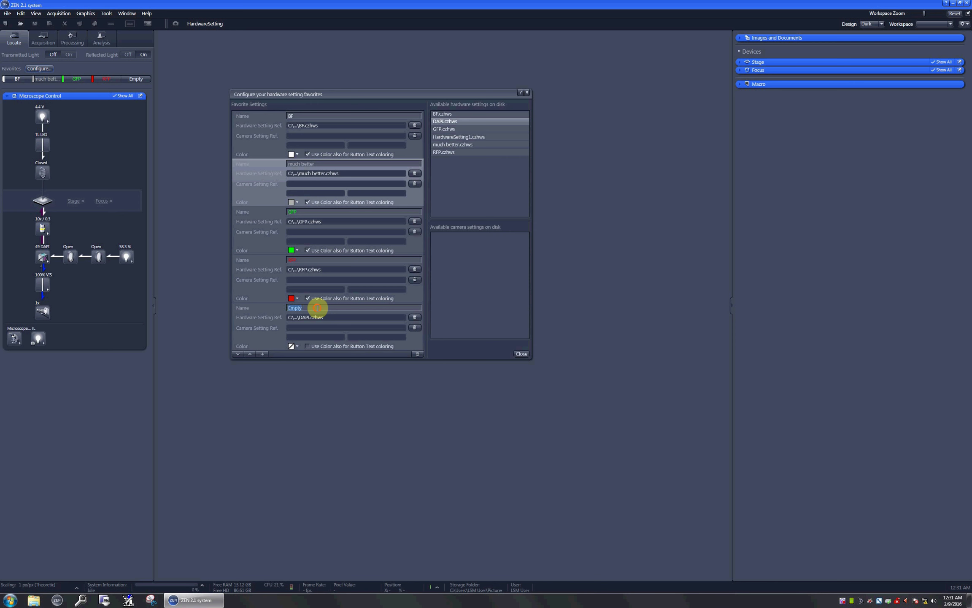
{"action": "left_click_drag", "start_coordinate": [317, 308], "coordinate": [292, 314]}
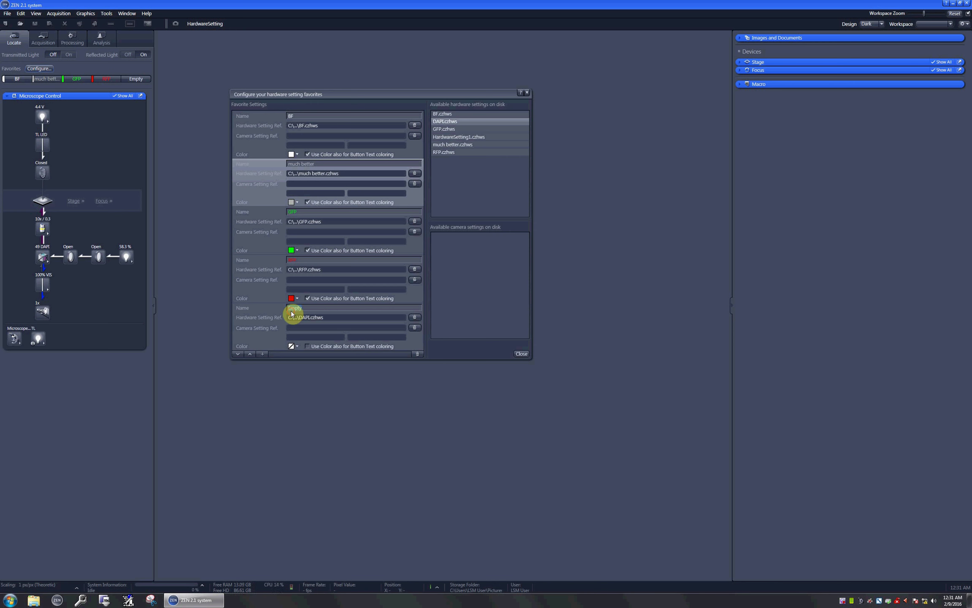
{"action": "type", "text": "DAPI"}
{"action": "left_click", "coordinate": [321, 349]}
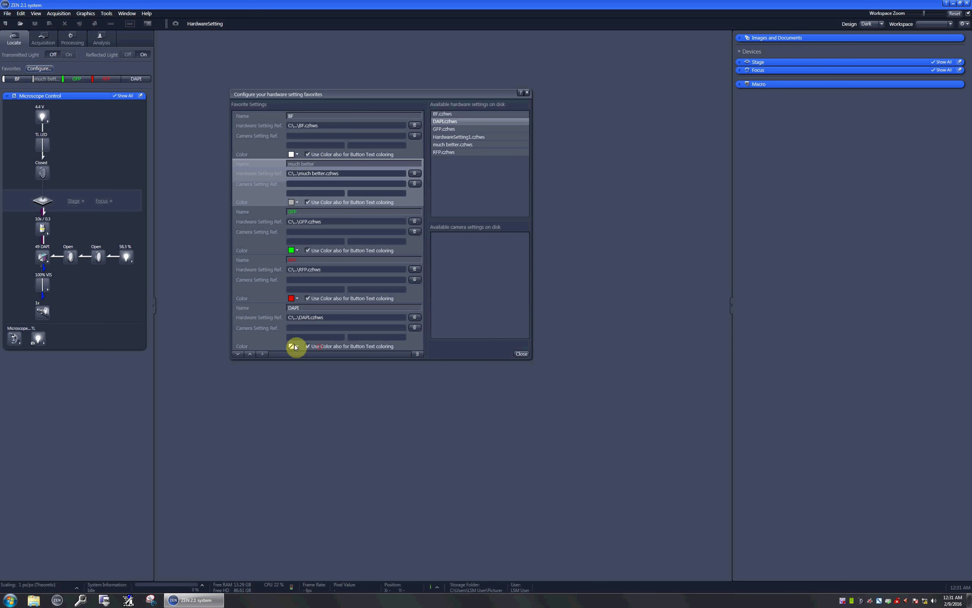
{"action": "left_click", "coordinate": [298, 347]}
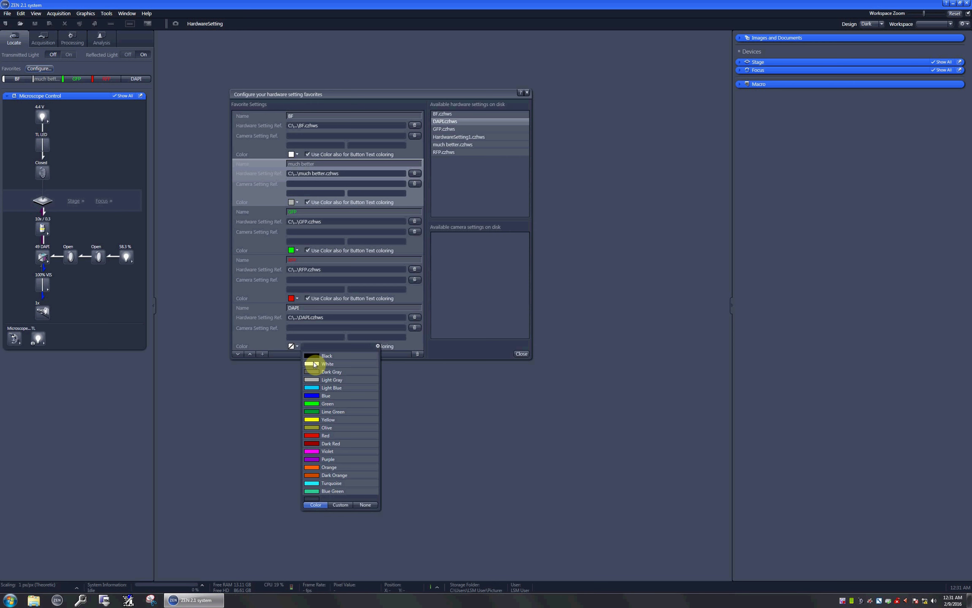
{"action": "left_click", "coordinate": [320, 387]}
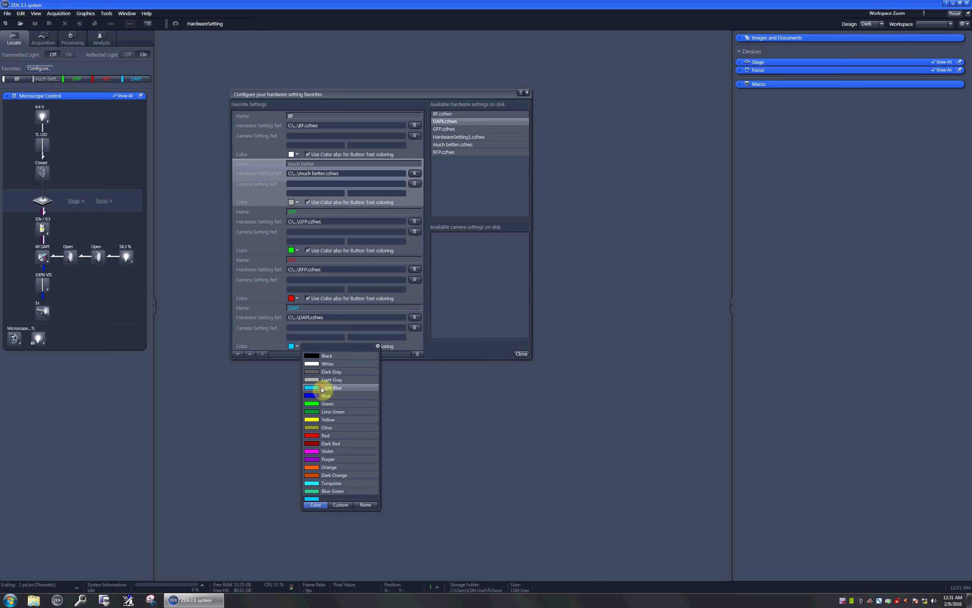
{"action": "left_click", "coordinate": [263, 332]}
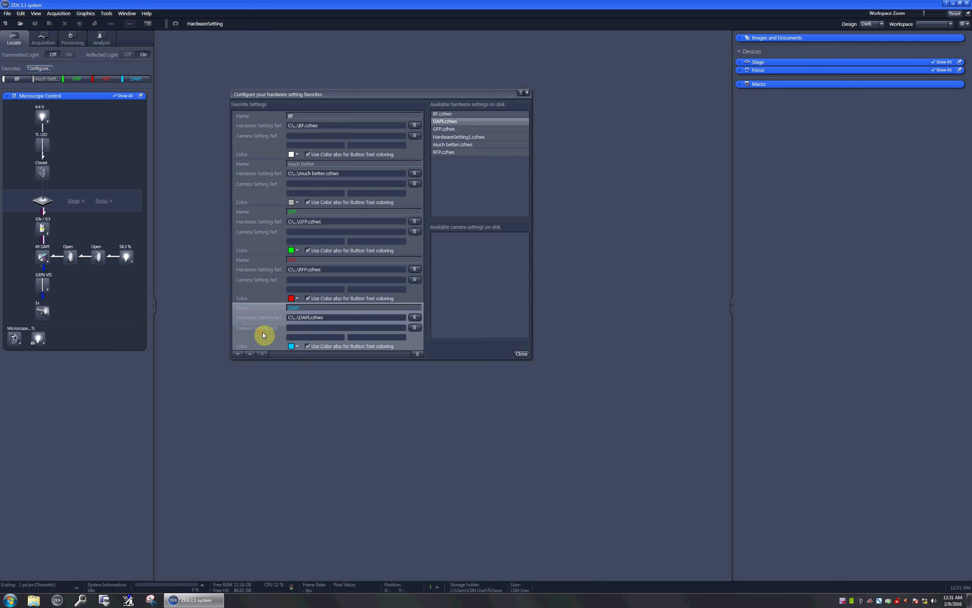
Close the favourites setup and test the DAPI, RFP and BF buttons, ending on BF transmitted light.
{"action": "left_click", "coordinate": [522, 353]}
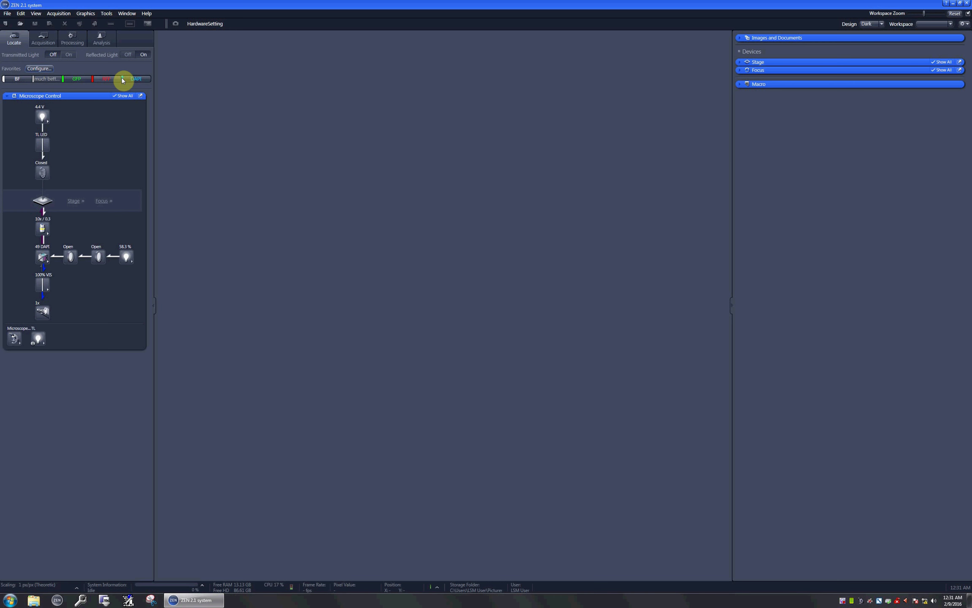
{"action": "left_click", "coordinate": [140, 78]}
{"action": "left_click", "coordinate": [108, 79]}
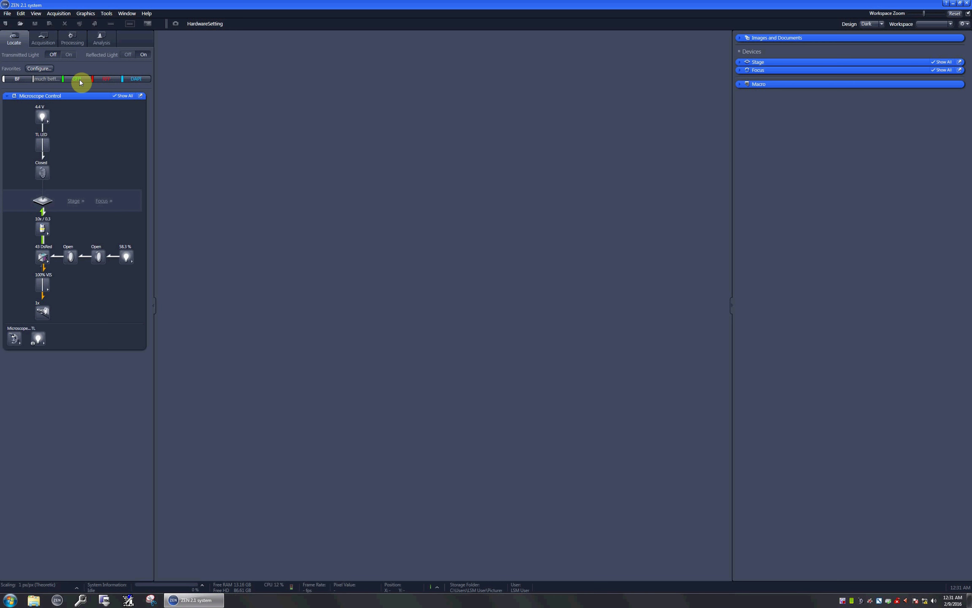
{"action": "left_click", "coordinate": [18, 79]}
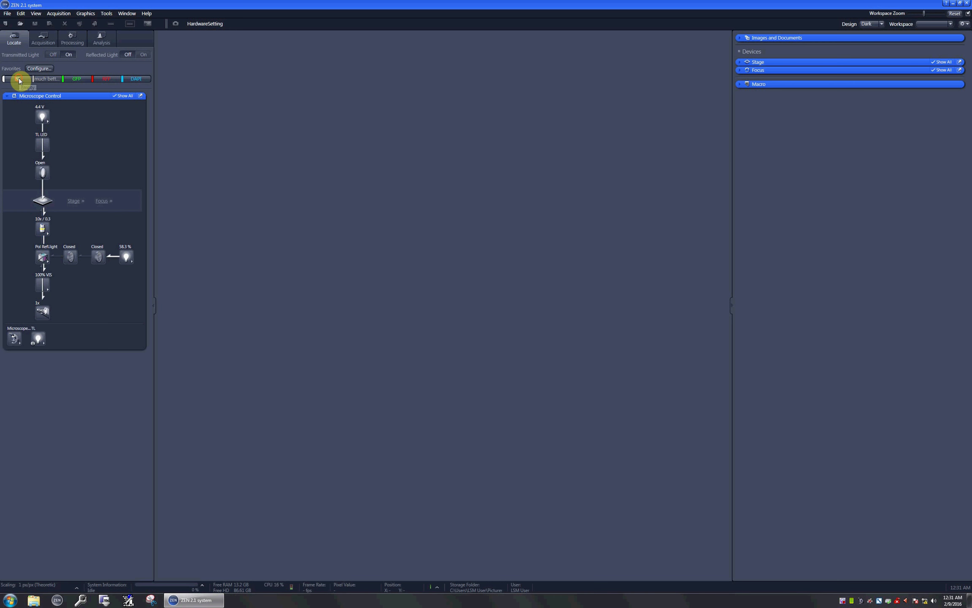